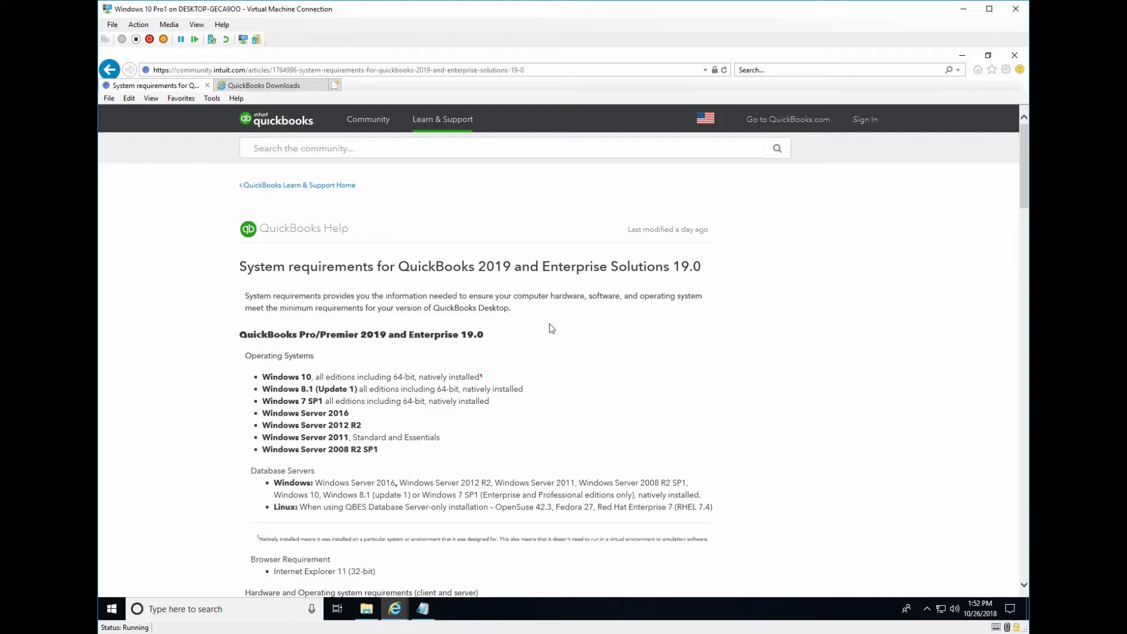
# Step: Scroll the QuickBooks 2019 system requirements to the 4GB RAM row and clear the text selection
pyautogui.scroll(-1, 551, 329)
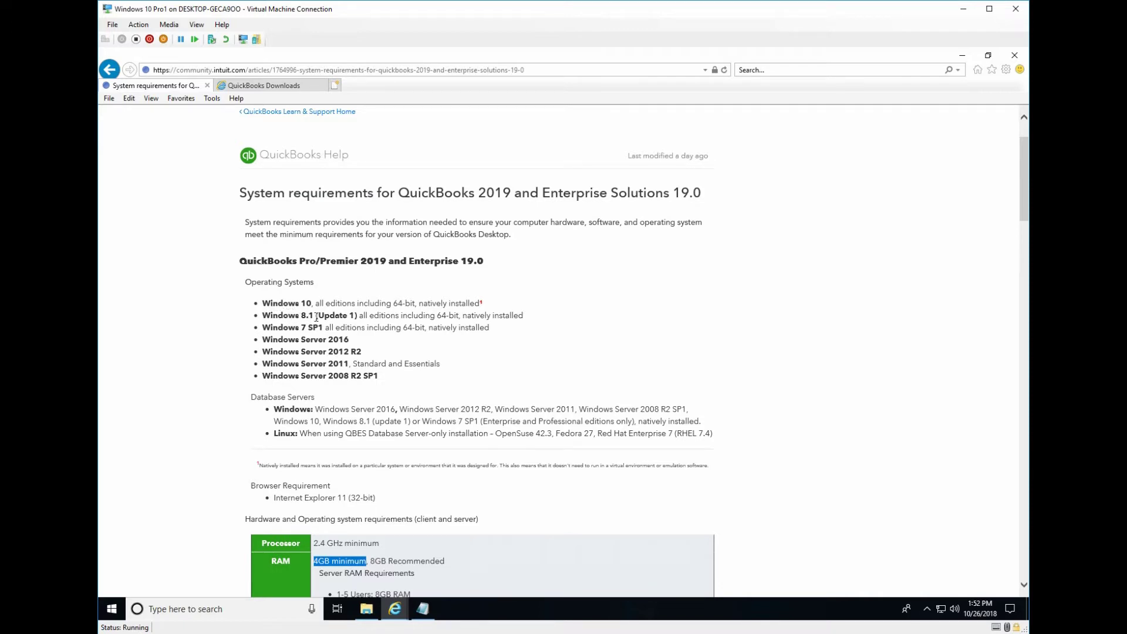
pyautogui.scroll(-3, 344, 419)
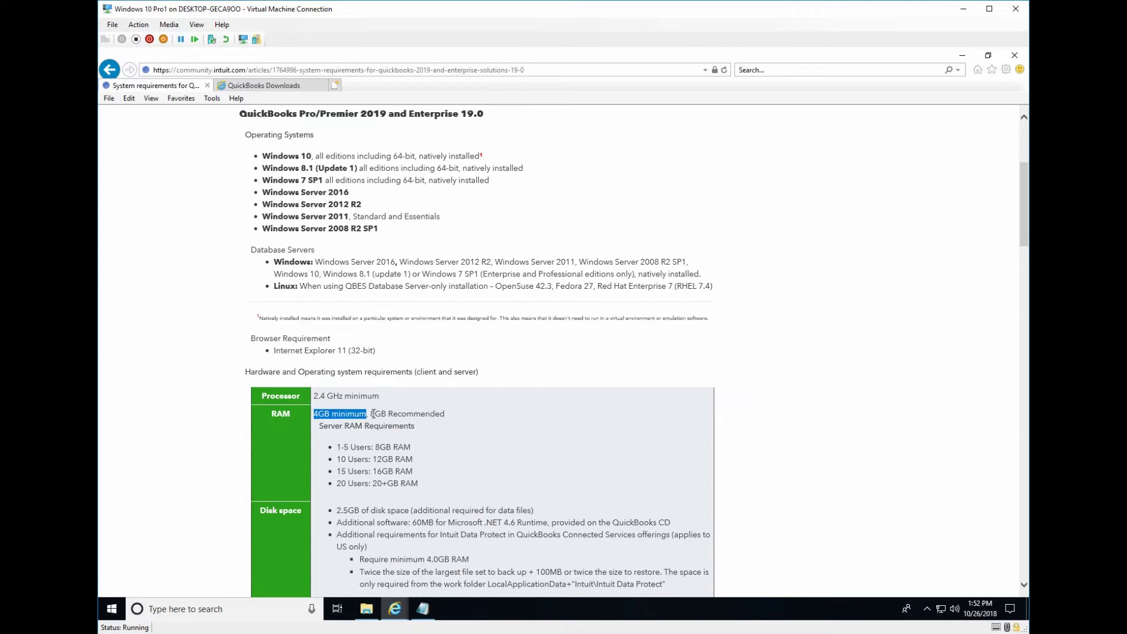
pyautogui.click(344, 419)
# Step: Switch to the QuickBooks Downloads page, checking the notes that hold the downloads URL
pyautogui.click(288, 86)
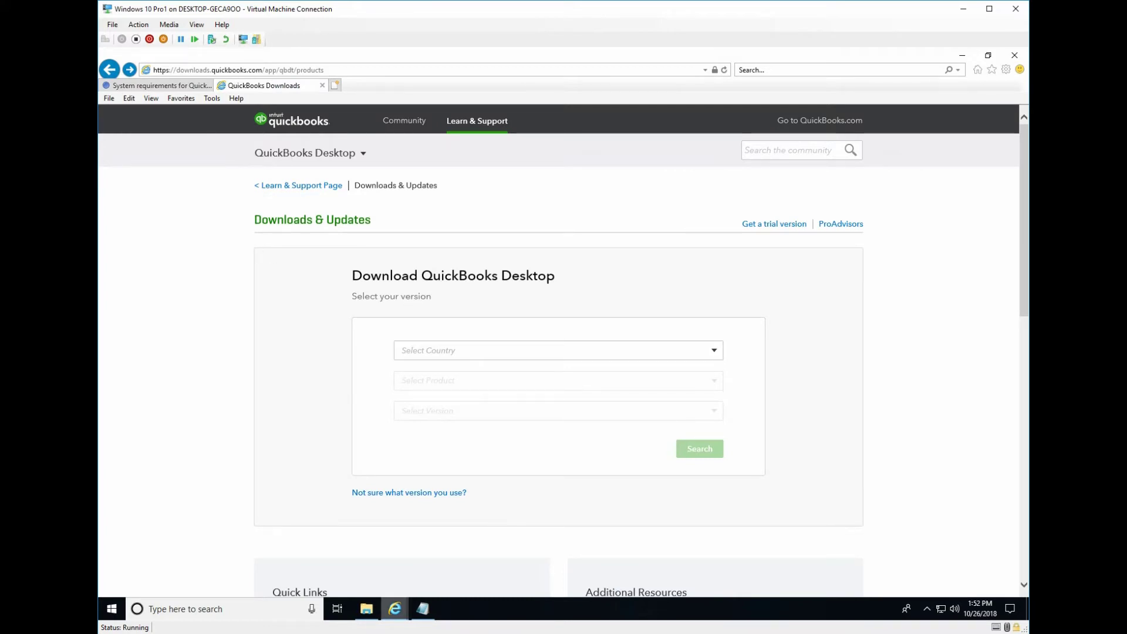
pyautogui.click(423, 609)
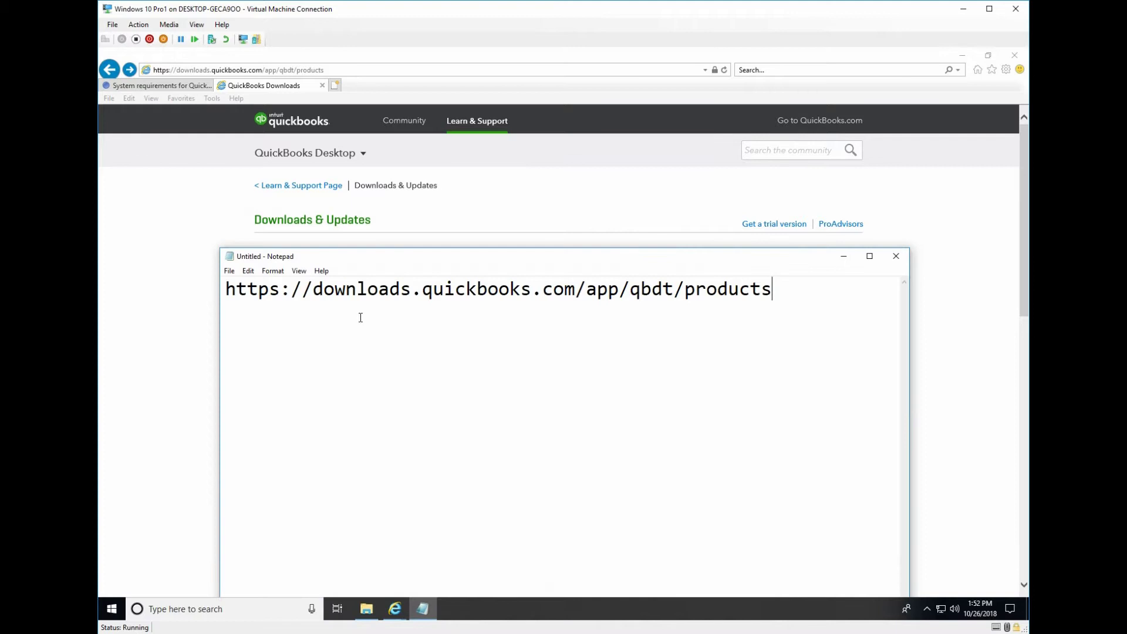
pyautogui.click(495, 211)
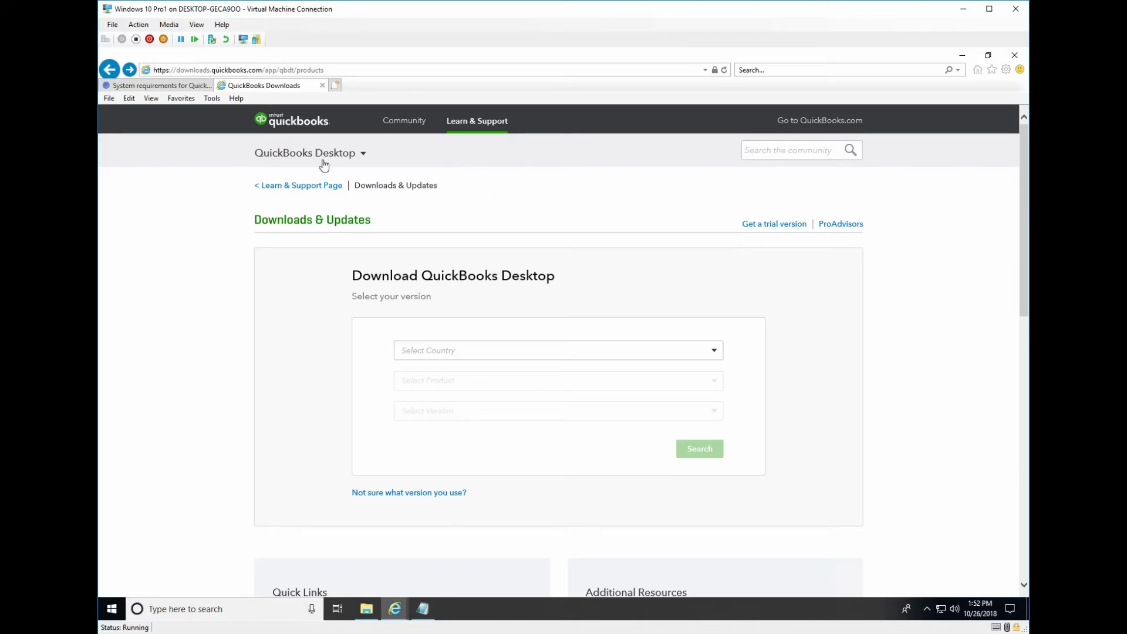
# Step: Search downloads for Canada (CA), QuickBooks Desktop Accountant, version Accountant 2019
pyautogui.click(514, 358)
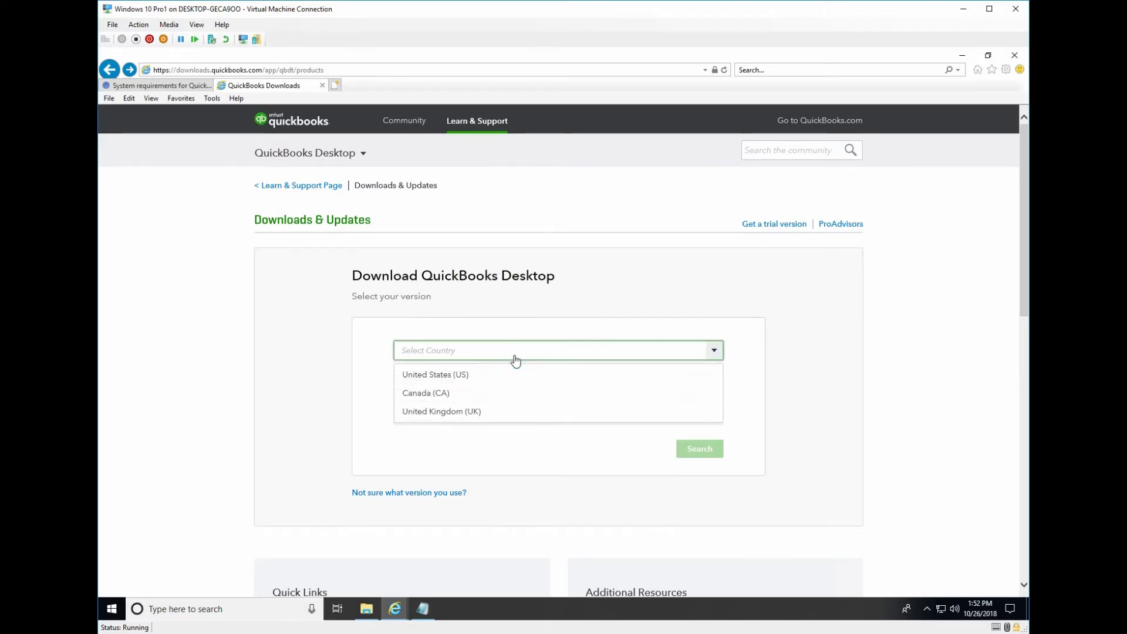
pyautogui.click(476, 398)
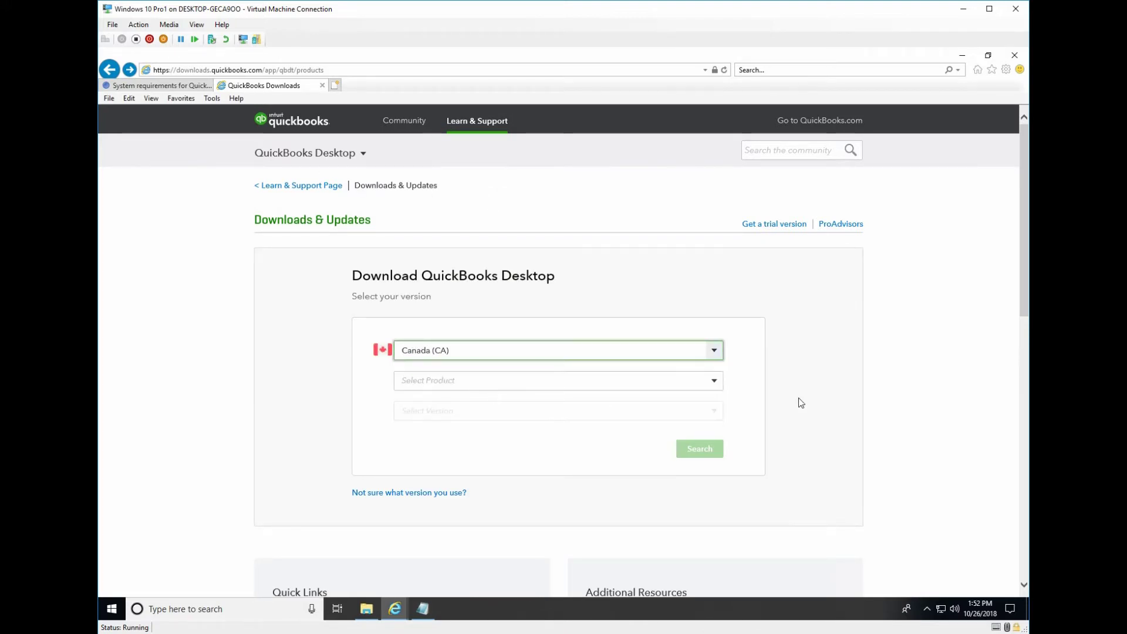
pyautogui.click(690, 390)
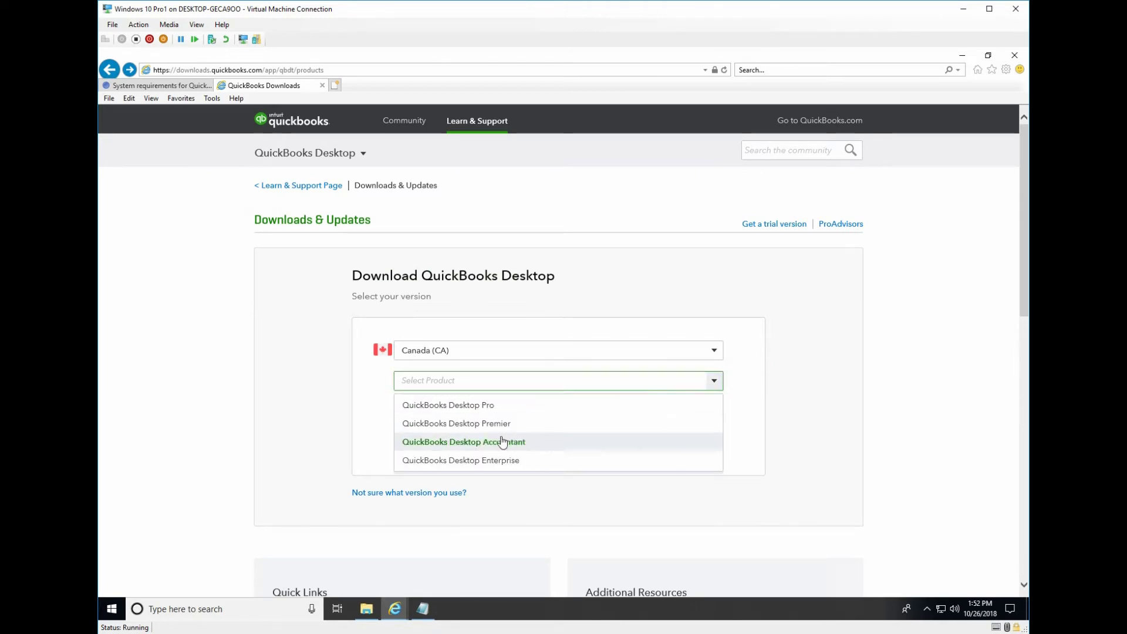
pyautogui.click(458, 444)
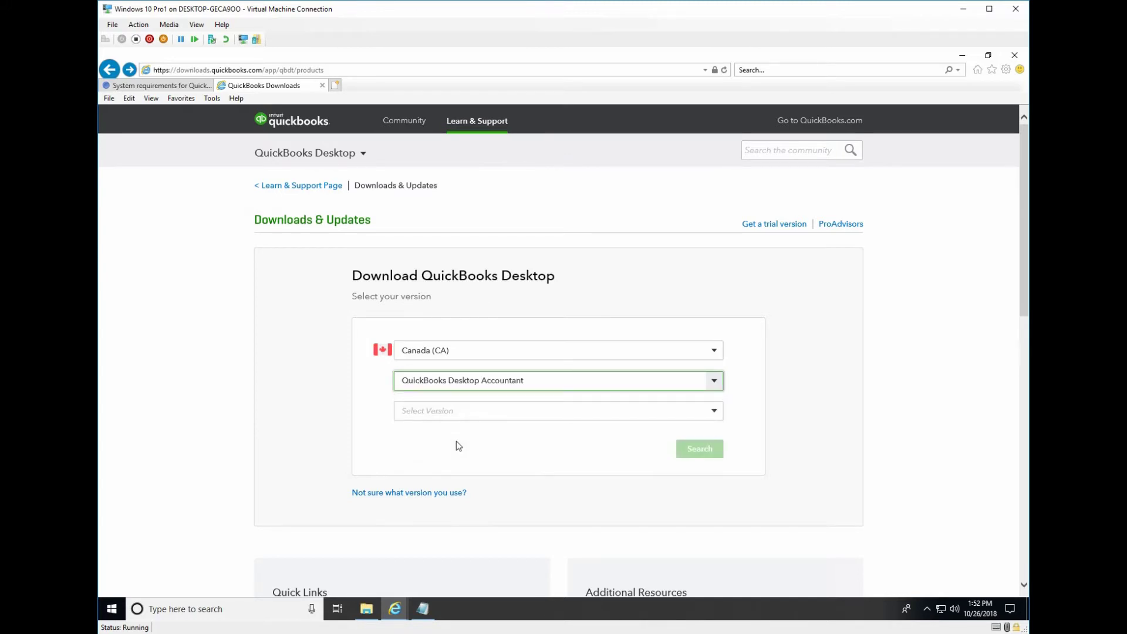
pyautogui.click(492, 412)
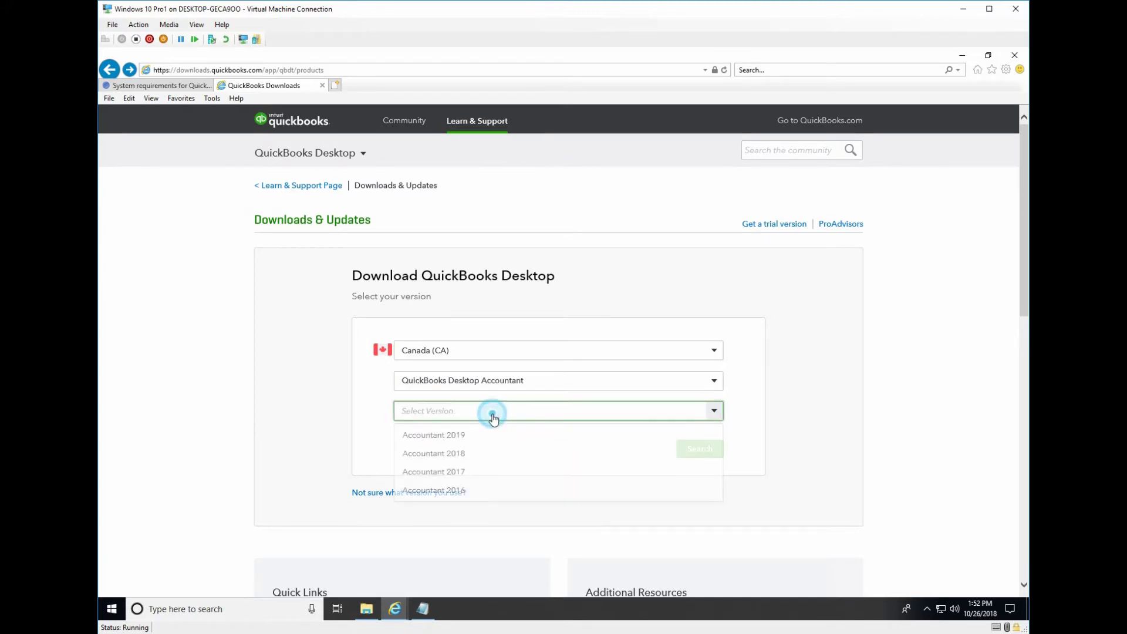
pyautogui.click(457, 435)
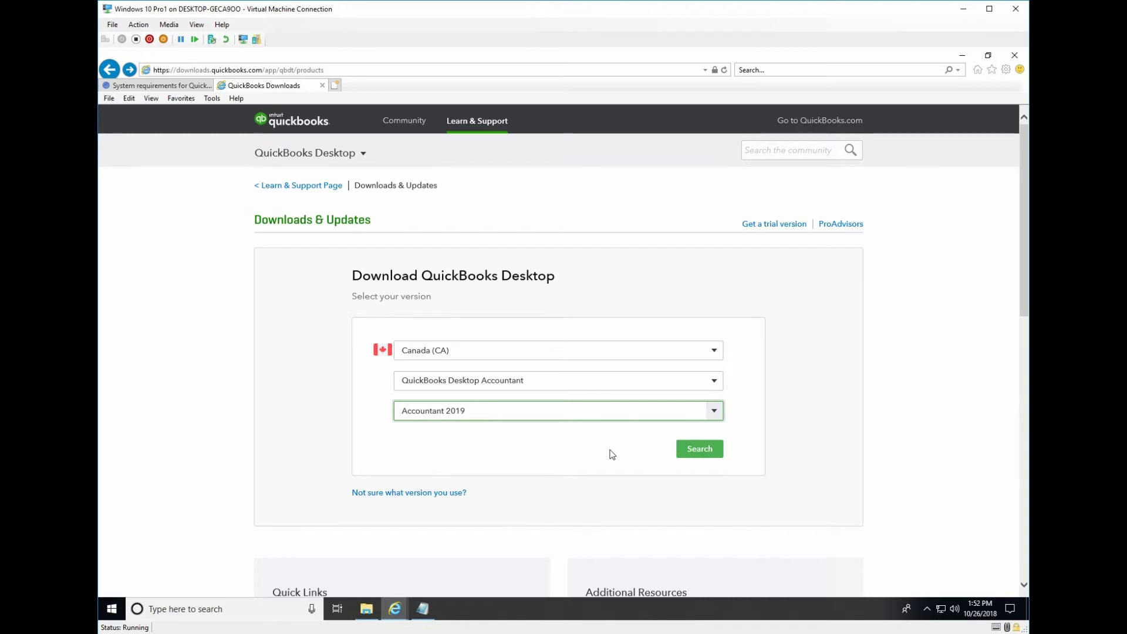
pyautogui.click(694, 455)
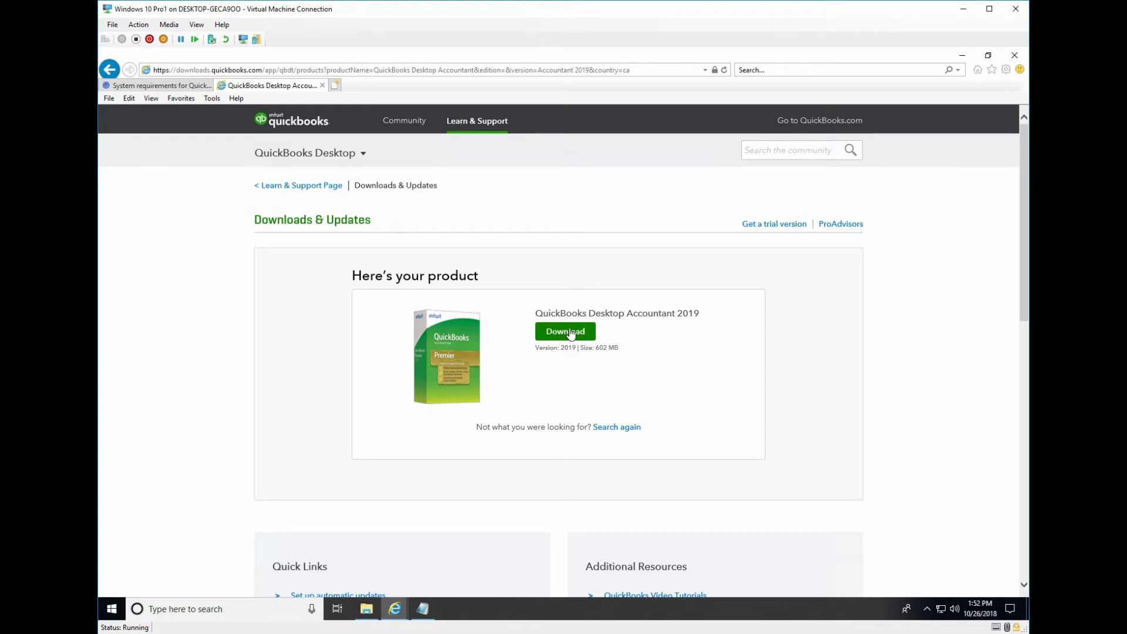
# Step: Minimize the browser and run QuickBooksCA2019 from the quickbook 2019 folder
pyautogui.click(962, 55)
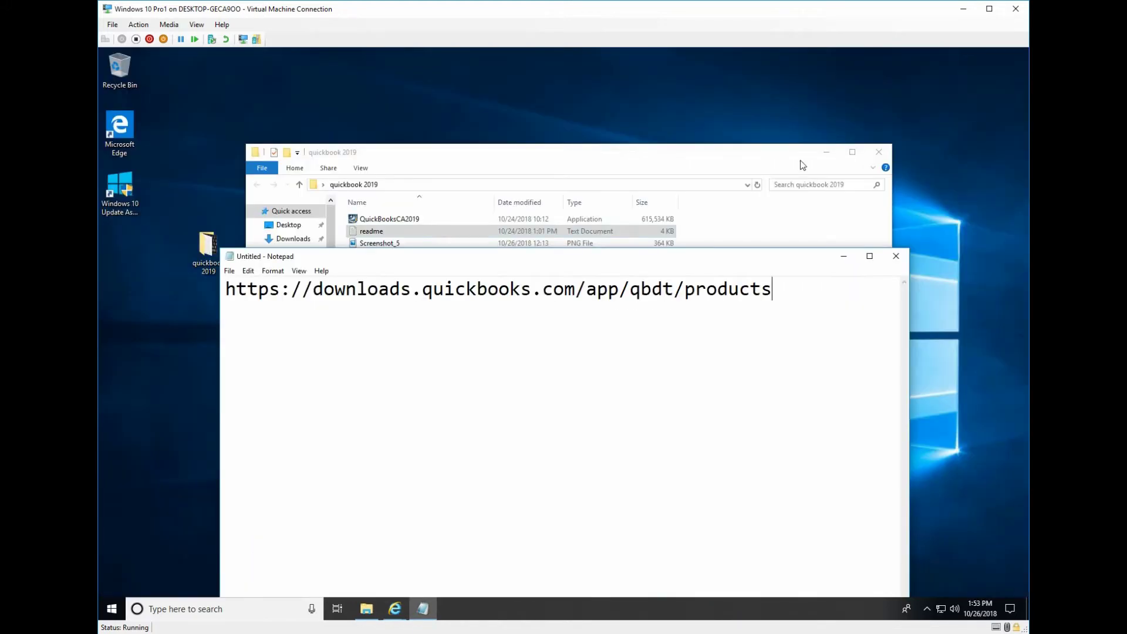
pyautogui.doubleClick(207, 246)
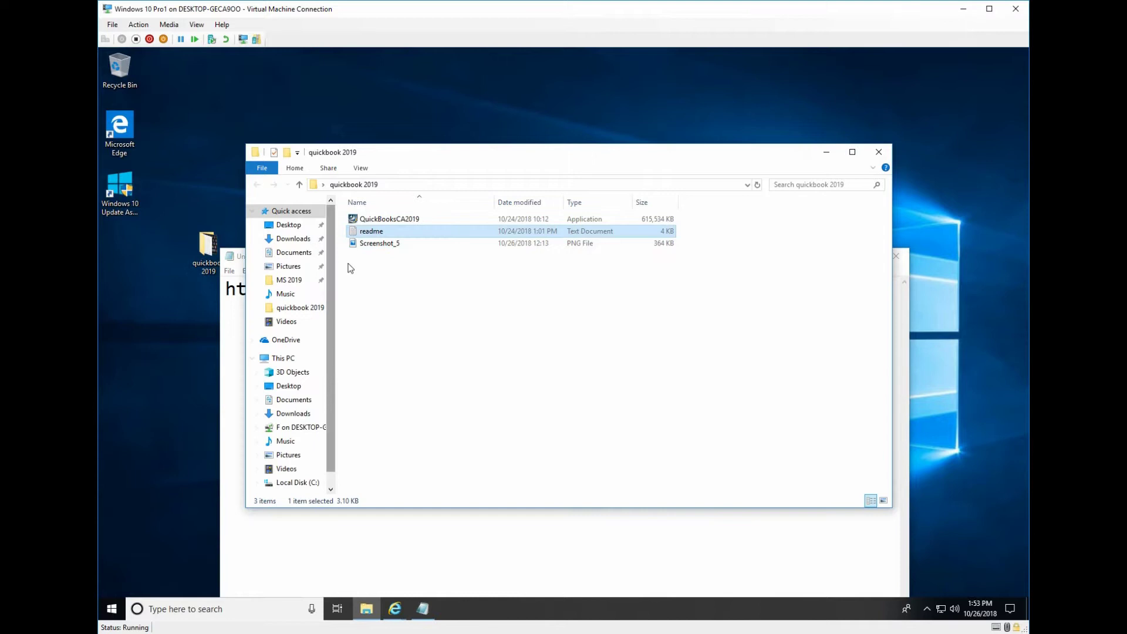
pyautogui.doubleClick(400, 219)
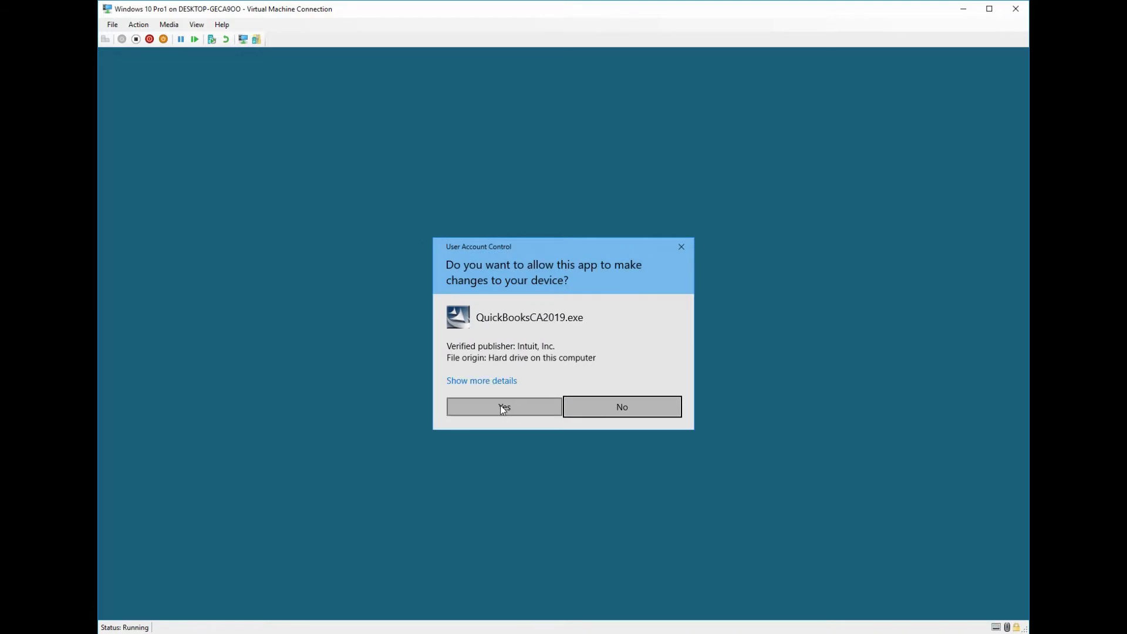
# Step: Allow QuickBooksCA2019.exe to run and start the InstallShield file extraction
pyautogui.click(502, 408)
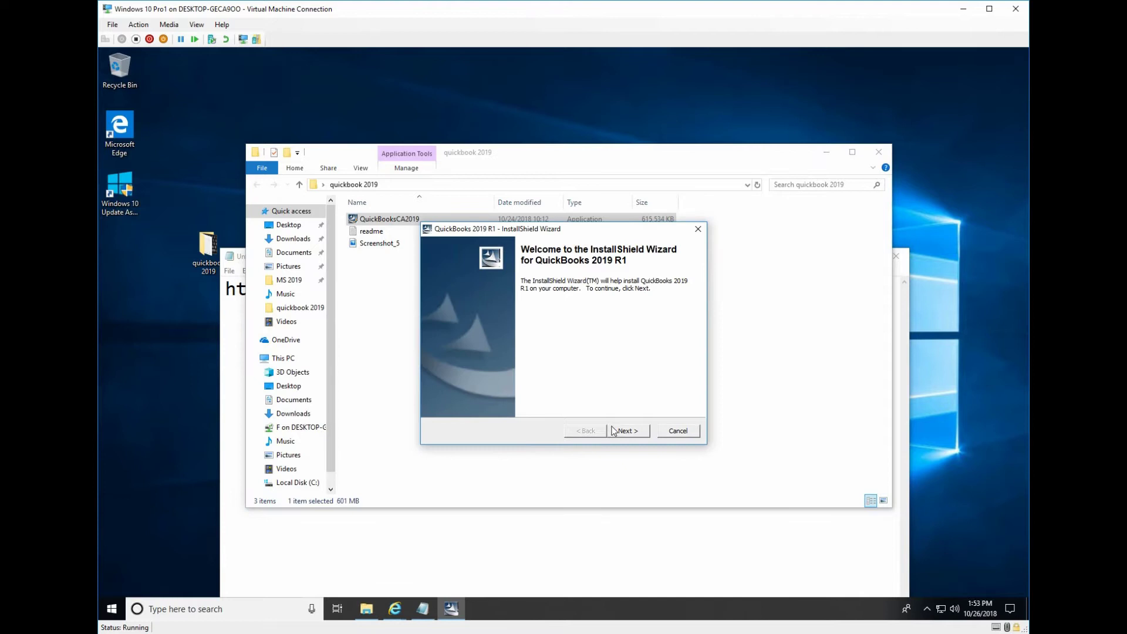
pyautogui.click(626, 430)
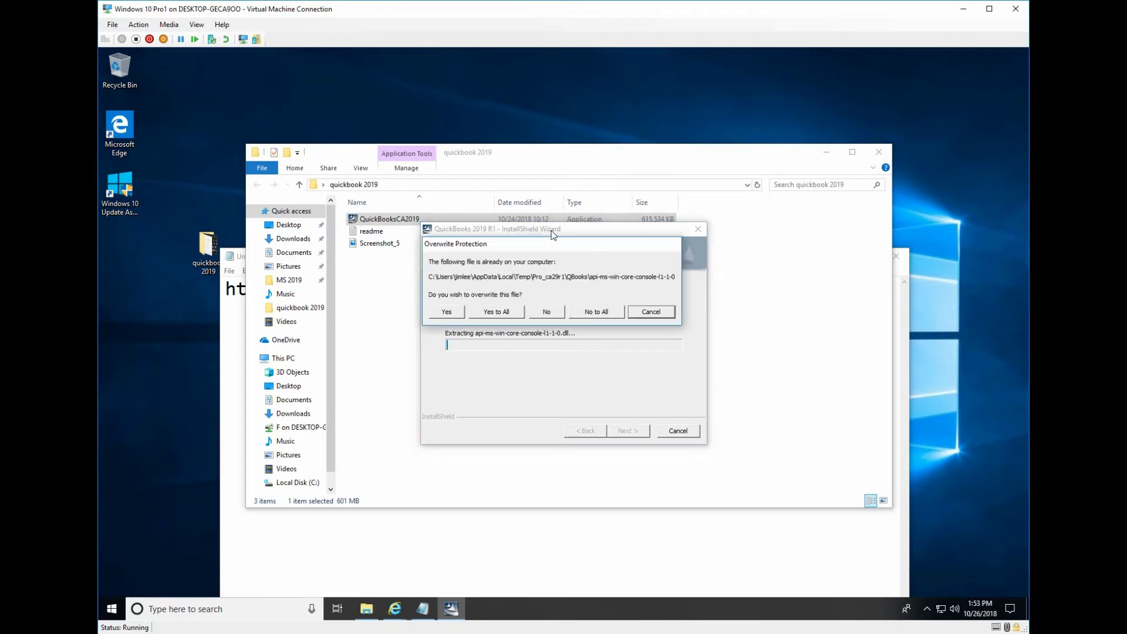
# Step: Answer No to All at the api-ms-win-core-console-l1-1-0 overwrite prompt so extraction completes
pyautogui.click(596, 313)
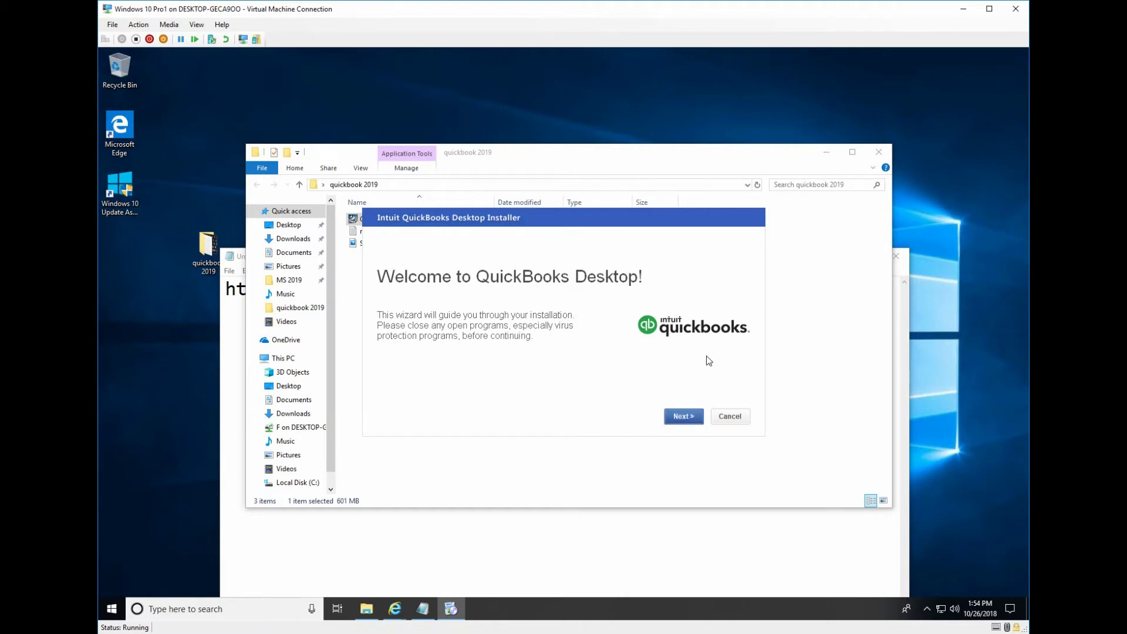
# Step: Accept the licence agreement terms and continue with the Express installation type
pyautogui.click(687, 419)
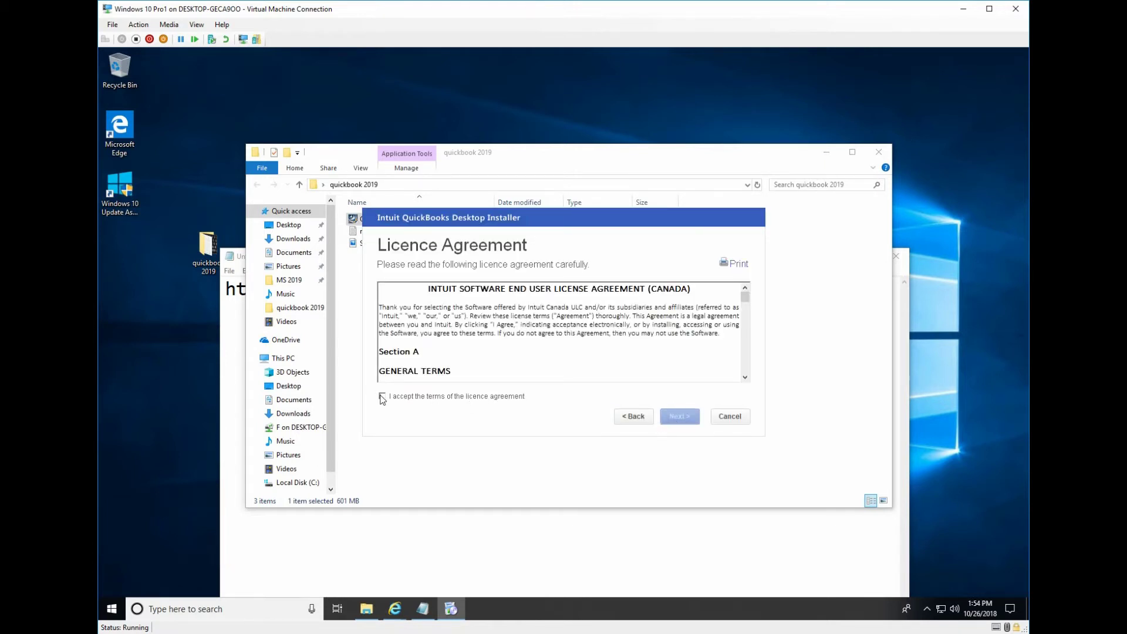
pyautogui.click(381, 396)
pyautogui.click(687, 422)
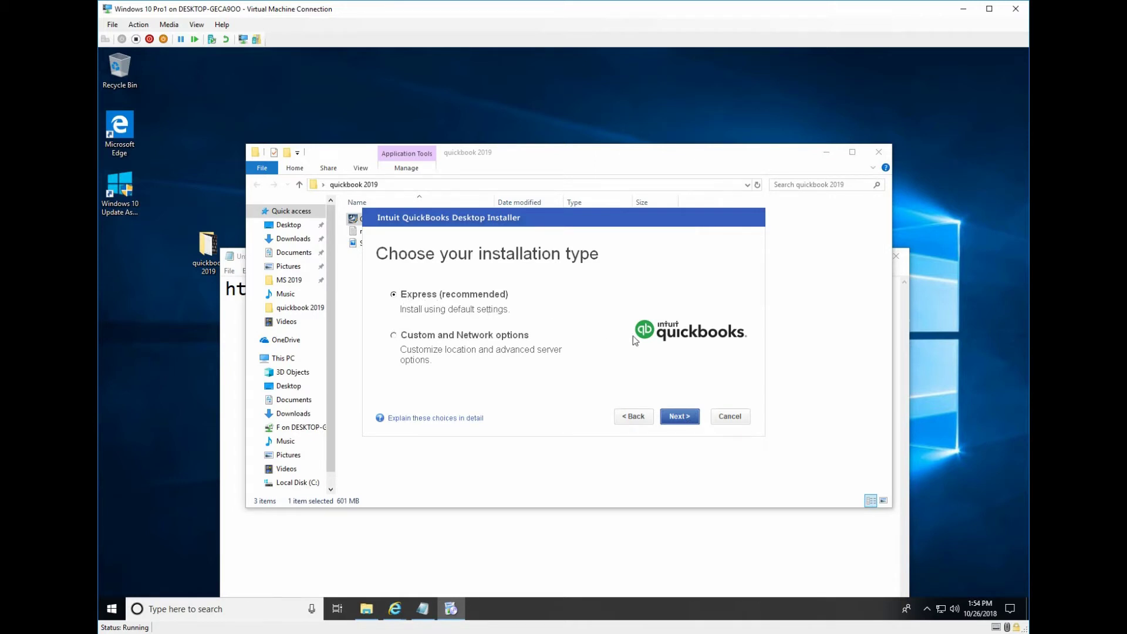
pyautogui.click(675, 417)
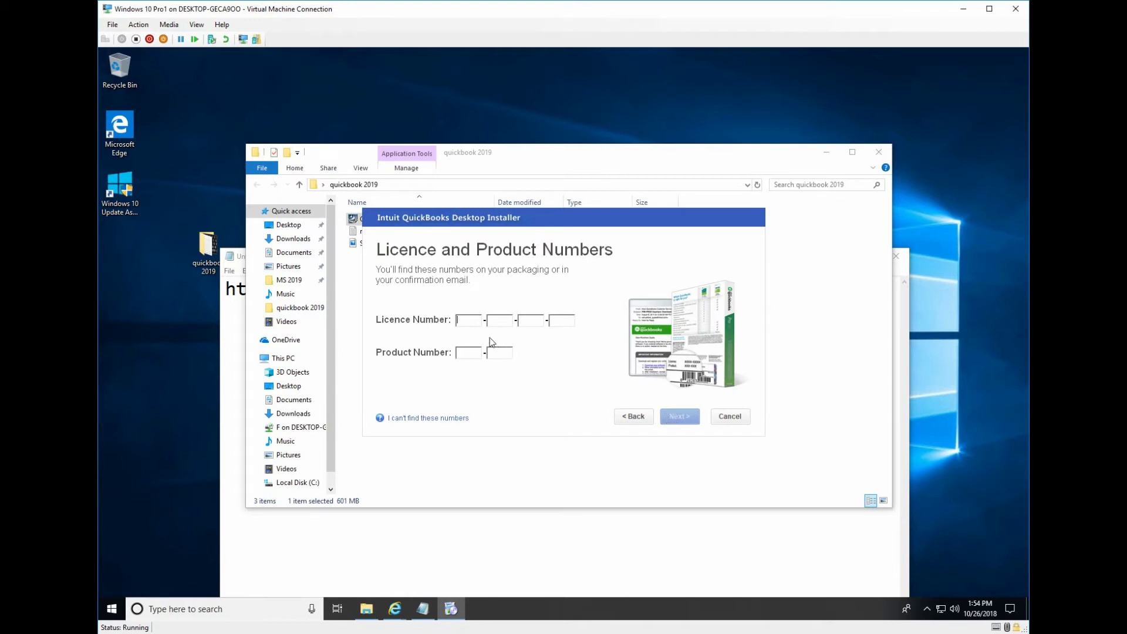
# Step: Enter the licence and product numbers from the readme, submit them, and minimize the notes
pyautogui.click(459, 319)
pyautogui.click(505, 320)
pyautogui.click(537, 320)
pyautogui.click(570, 319)
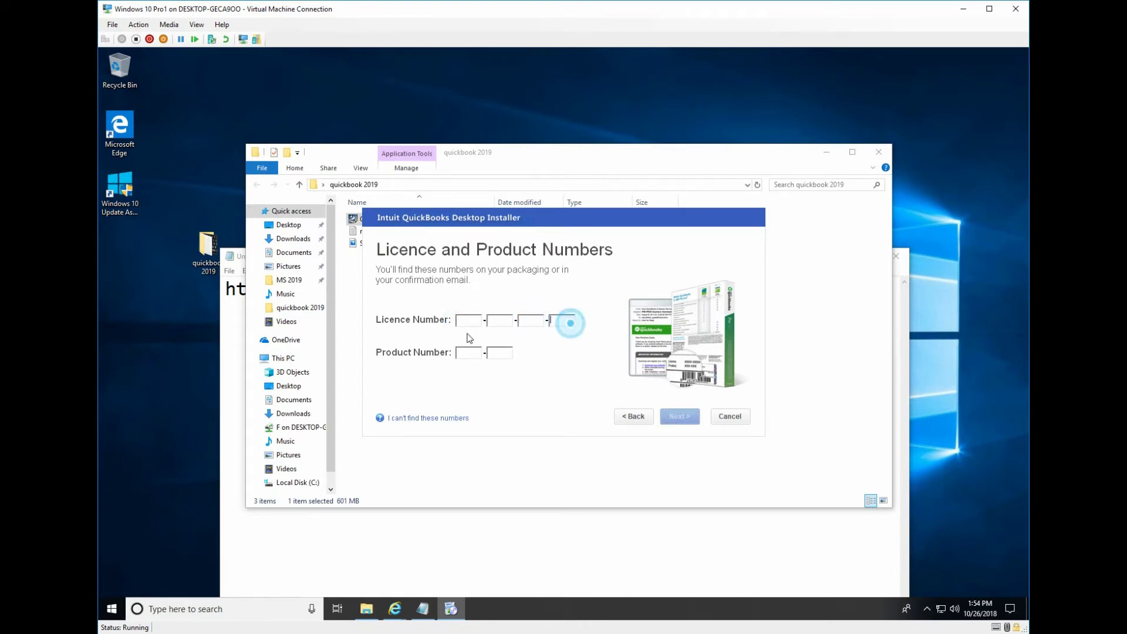
pyautogui.click(503, 353)
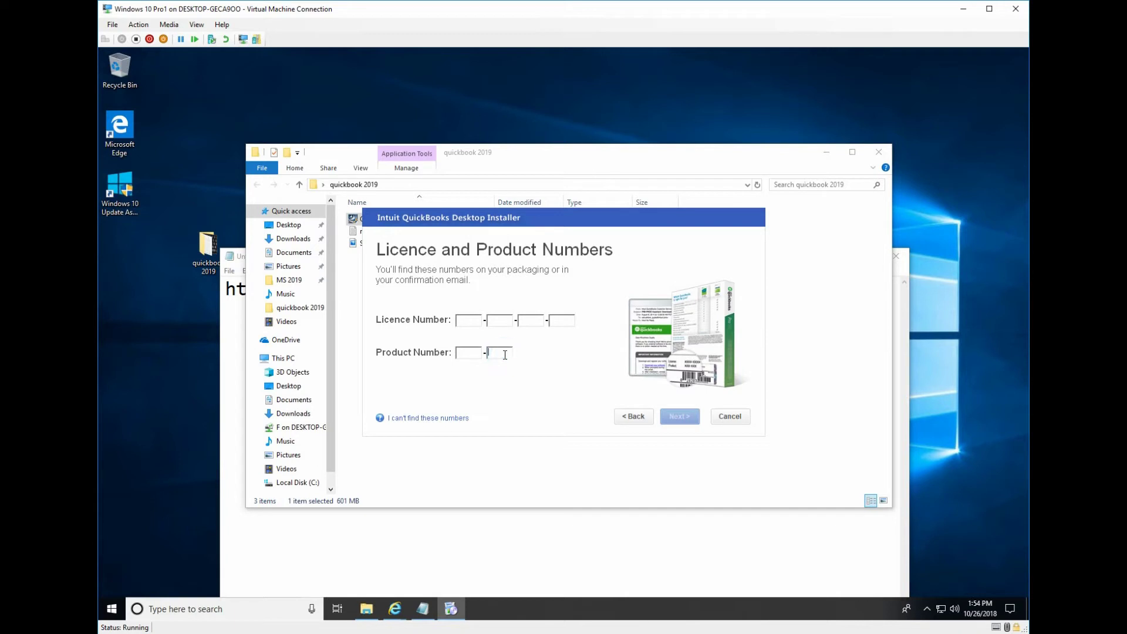
pyautogui.moveTo(543, 210); pyautogui.dragTo(608, 233)
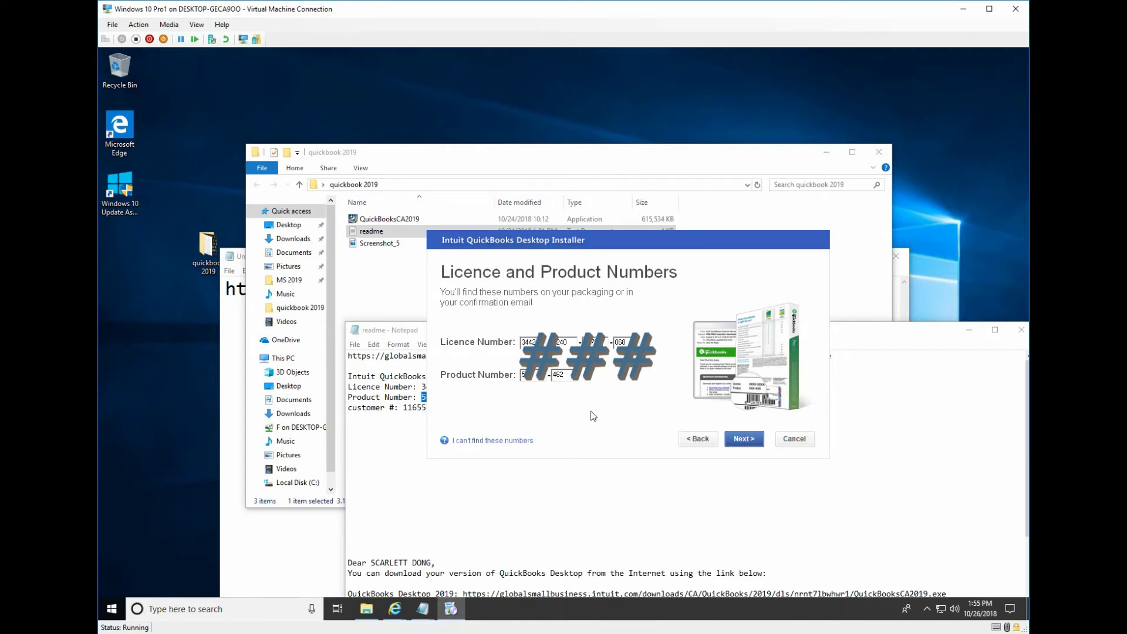
pyautogui.click(749, 440)
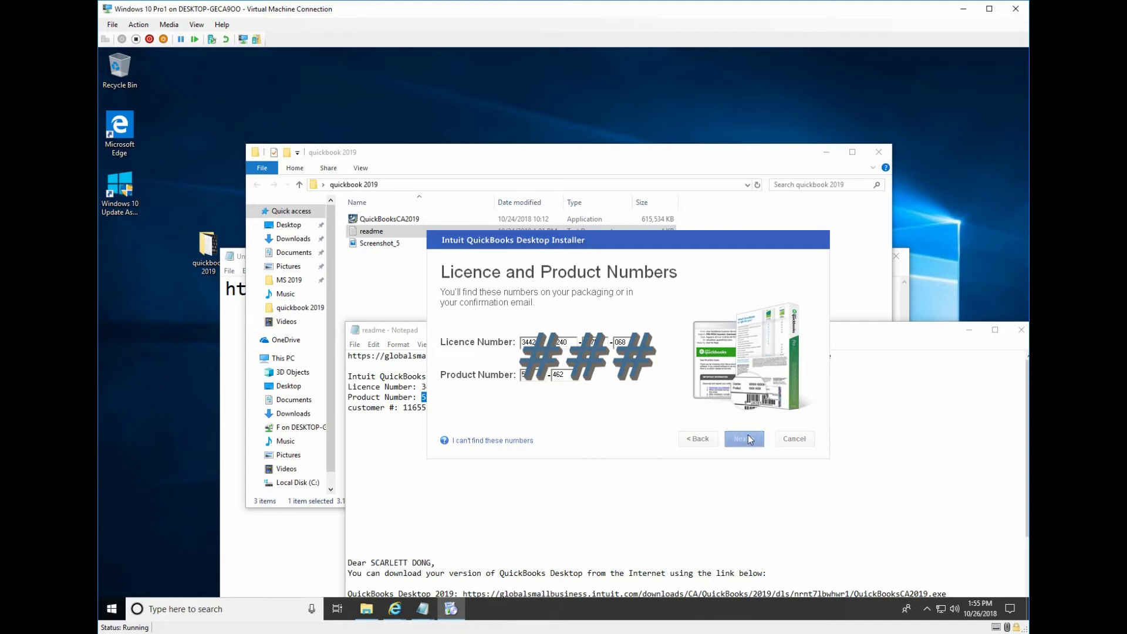
pyautogui.click(967, 333)
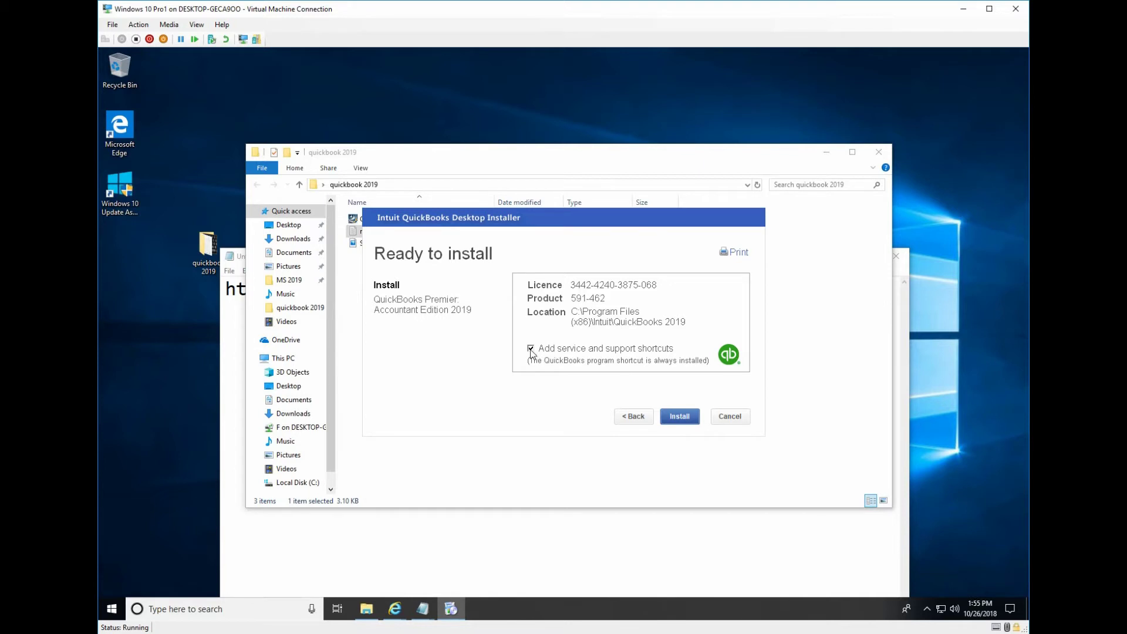
# Step: Untick 'Add service and support shortcuts' and install Premier Accountant Edition 2019
pyautogui.click(531, 349)
pyautogui.click(685, 414)
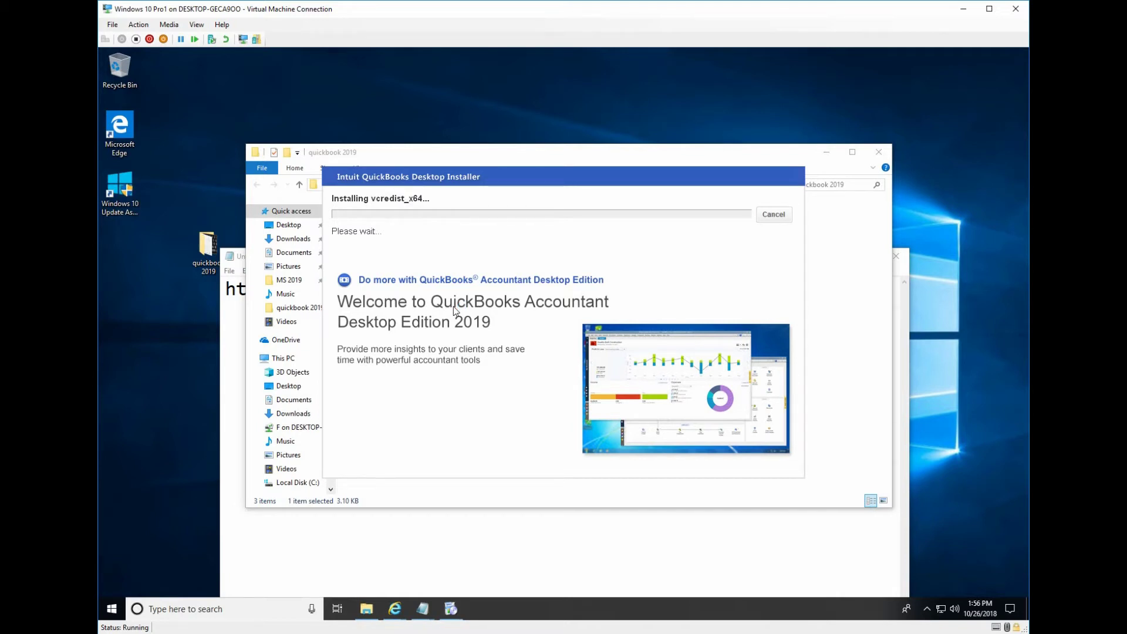
# Step: Rearrange the installer and Notepad note windows while the installation runs to Congratulations
pyautogui.hotkey('alt', 'Tab')
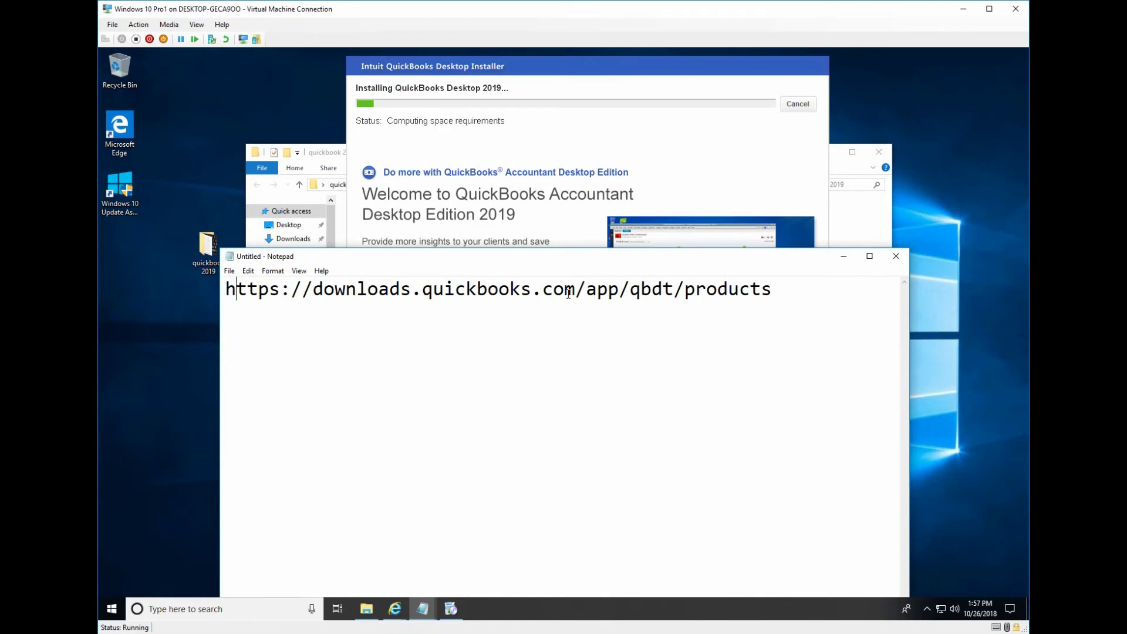
pyautogui.moveTo(562, 65); pyautogui.dragTo(523, 188)
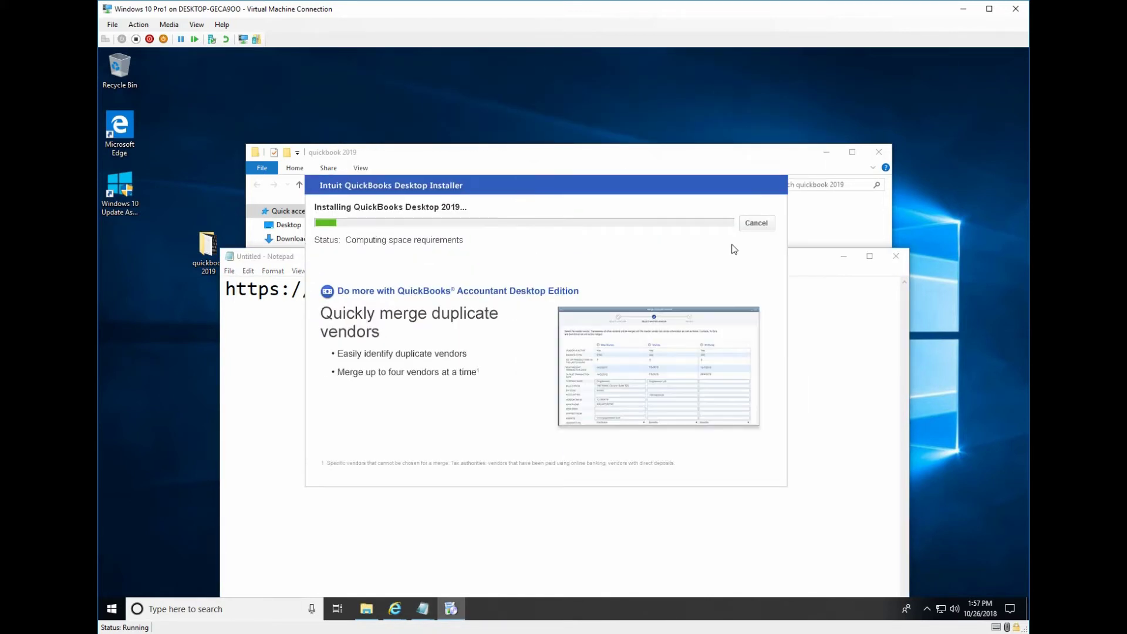
pyautogui.moveTo(815, 256); pyautogui.dragTo(810, 79)
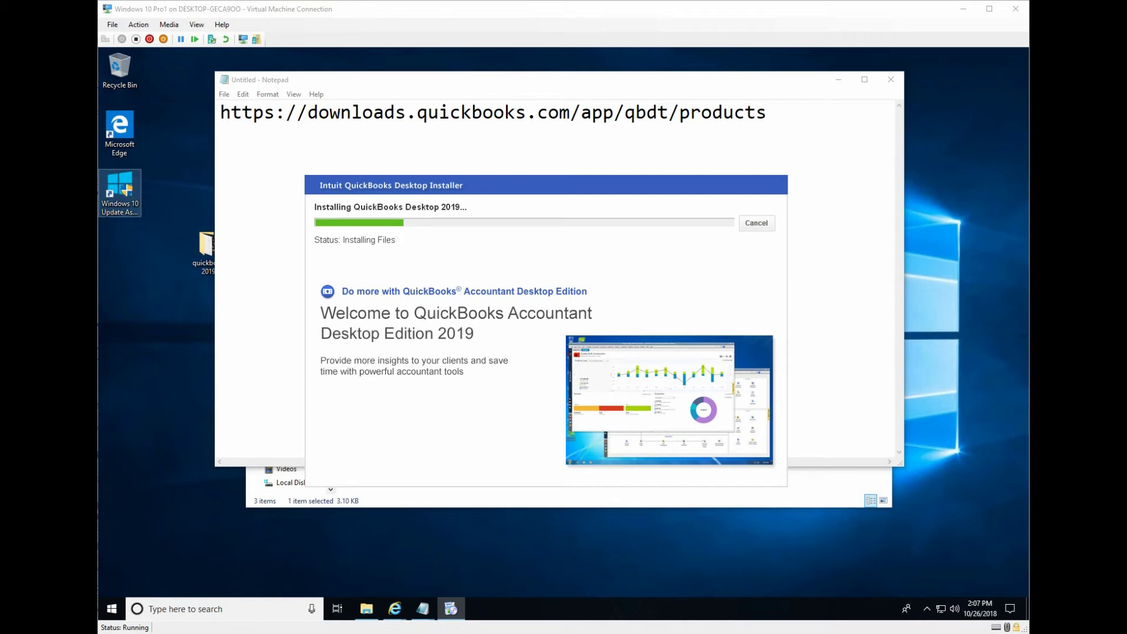
pyautogui.click(119, 134)
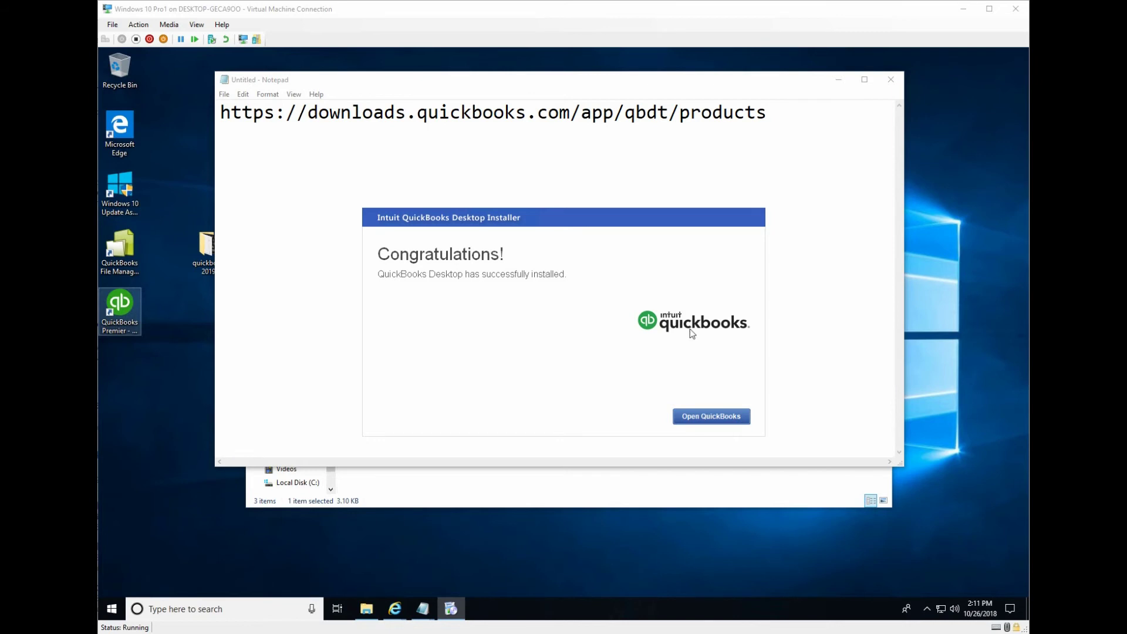
# Step: Open QuickBooks from the installer, then minimize the Notepad note and quickbook 2019 folder
pyautogui.click(717, 418)
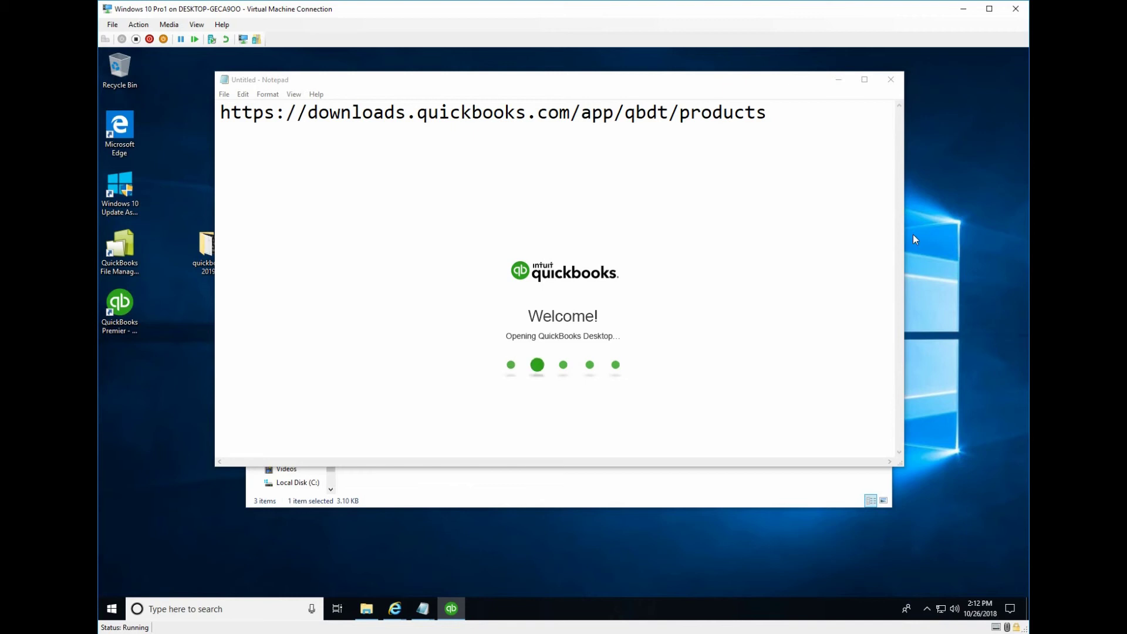
pyautogui.click(839, 79)
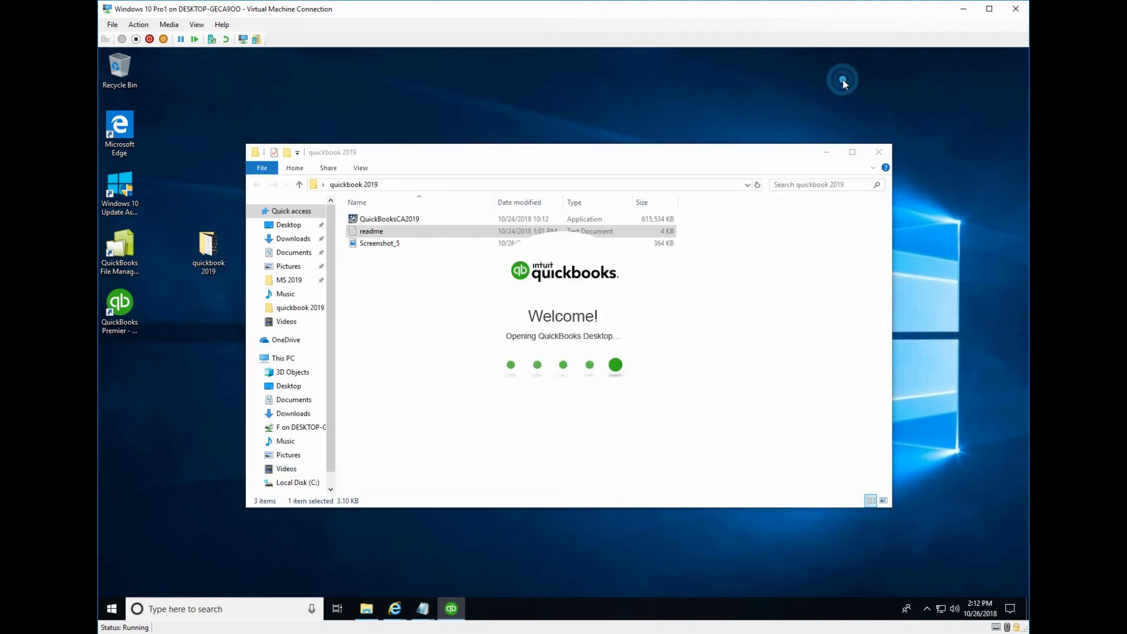
pyautogui.click(828, 152)
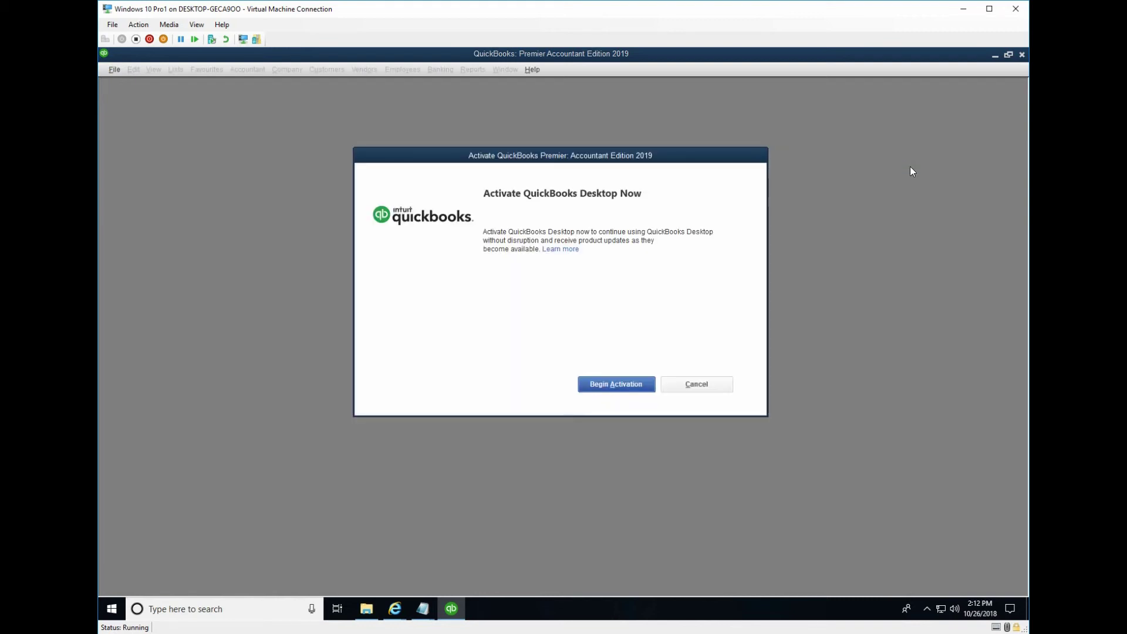
# Step: Review the Product Information window showing the copy as NOT ACTIVATED, then close it
pyautogui.click(566, 295)
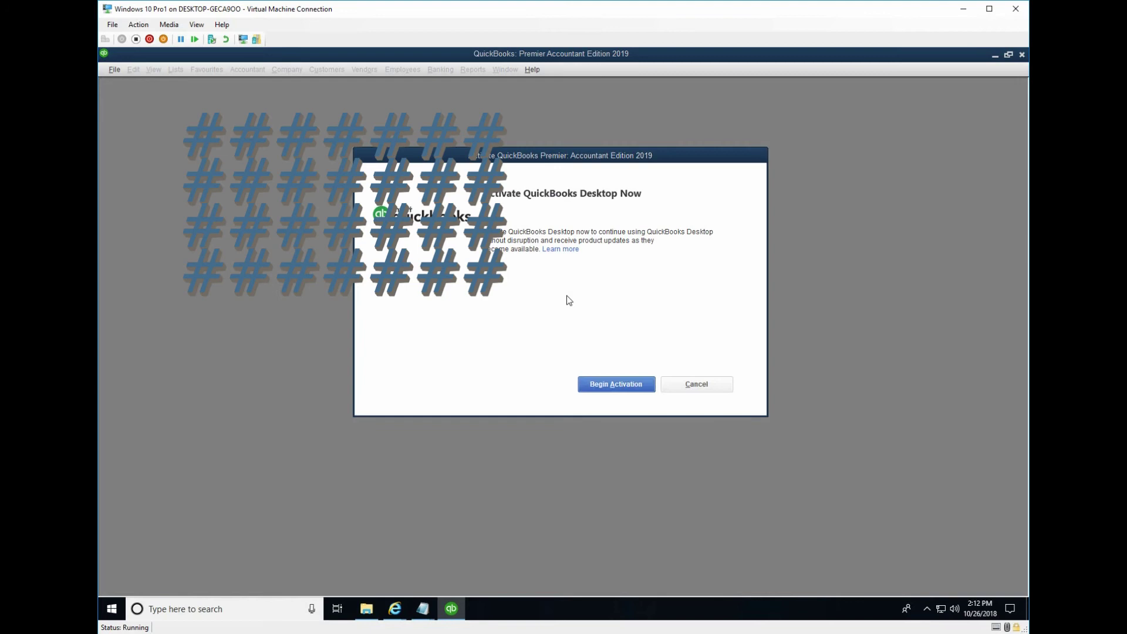
pyautogui.press('Escape')
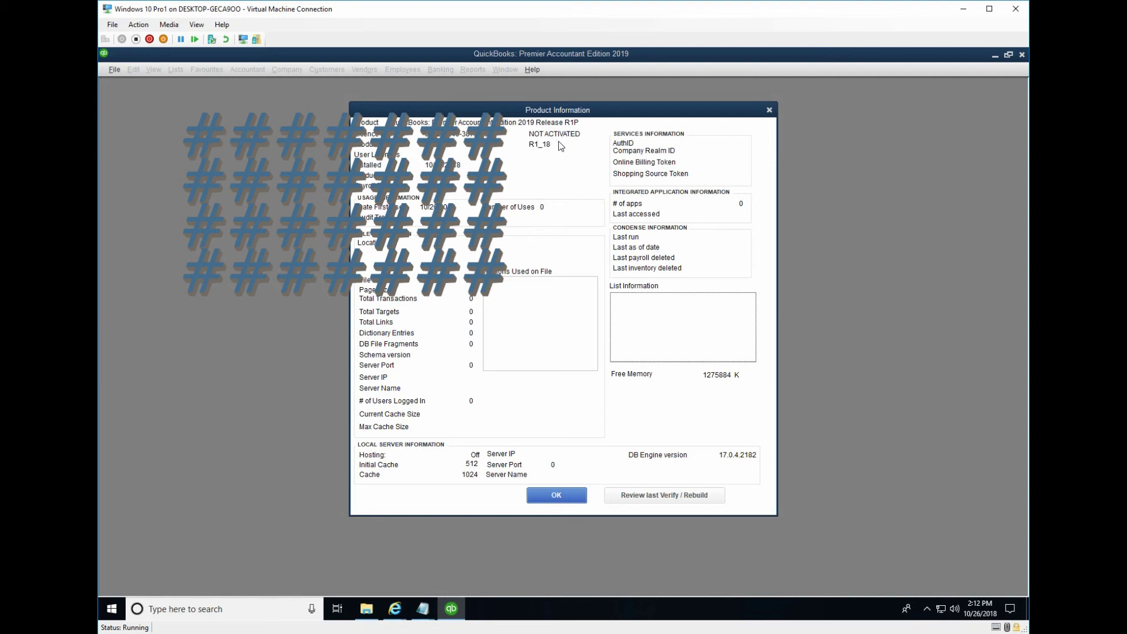
pyautogui.click(768, 110)
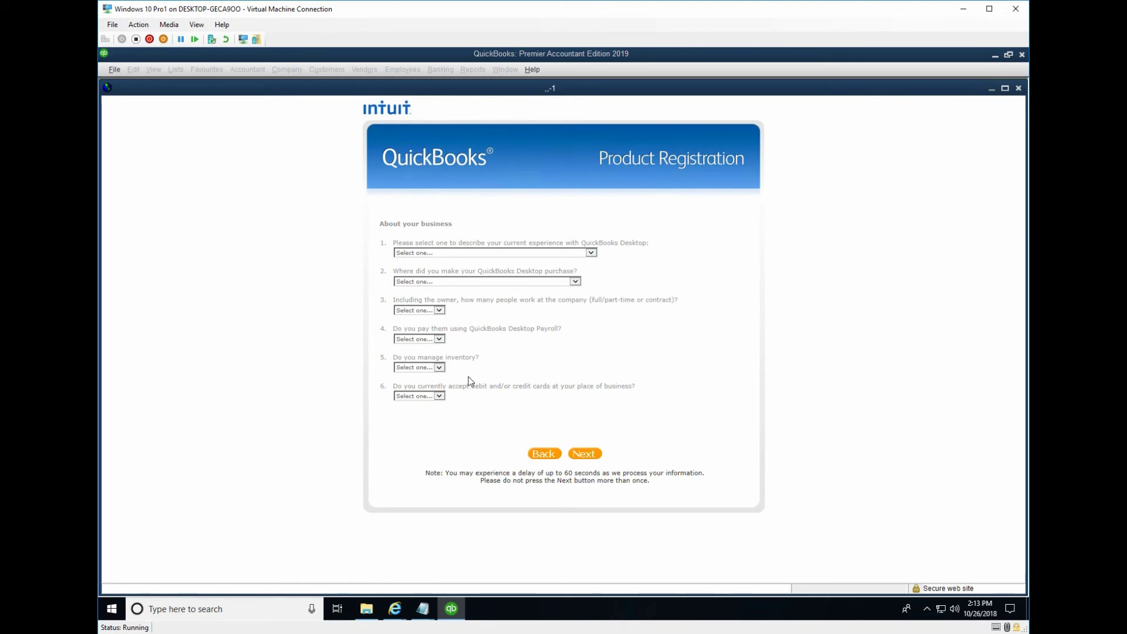
# Step: Submit the business questionnaire, then close the Product Registration Card, confirming with Yes
pyautogui.click(591, 454)
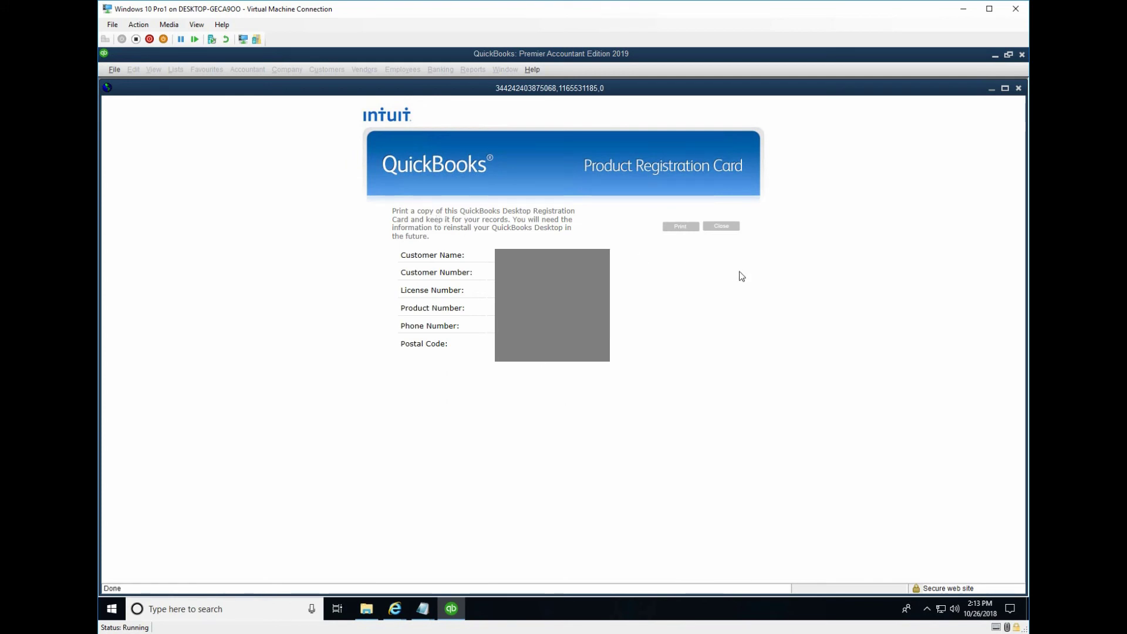
pyautogui.click(729, 229)
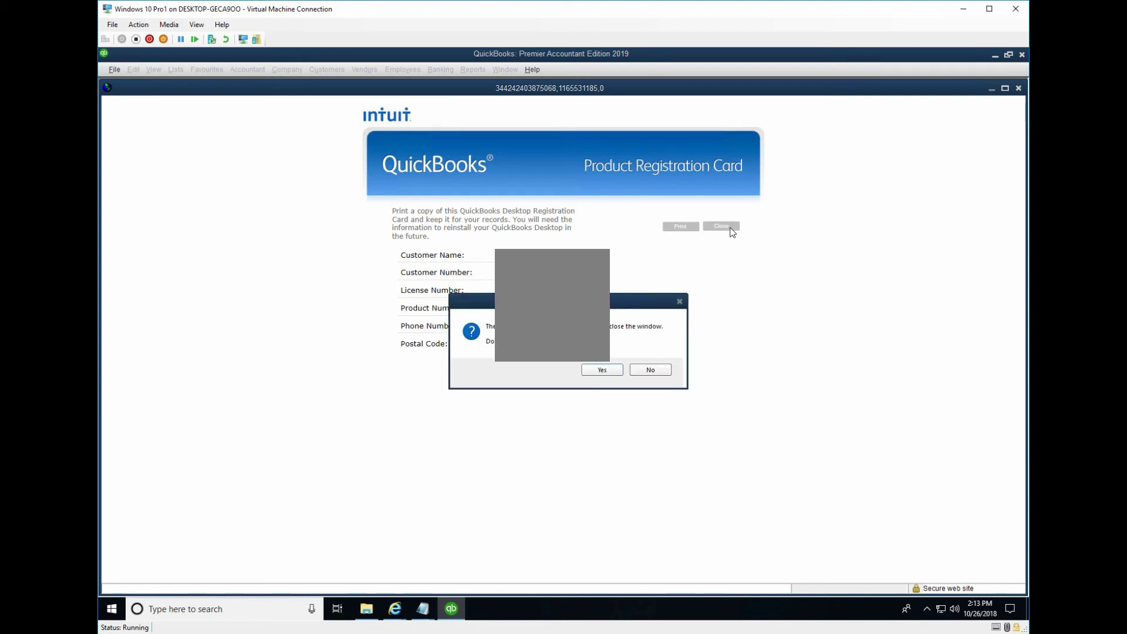
pyautogui.click(602, 371)
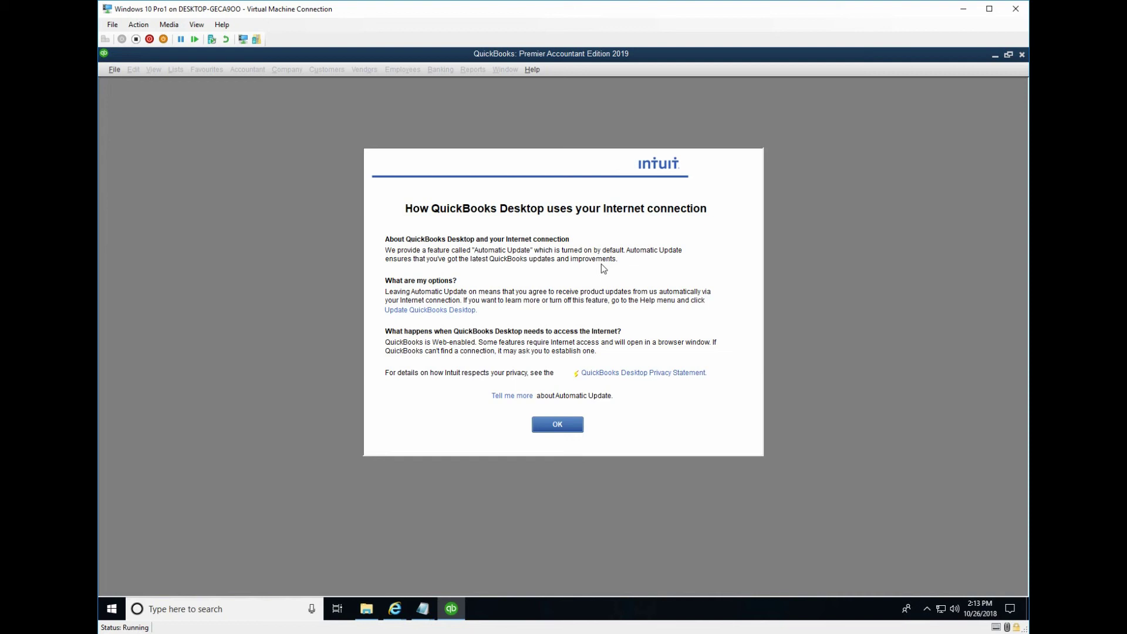
pyautogui.press('Return')
pyautogui.press('F2')
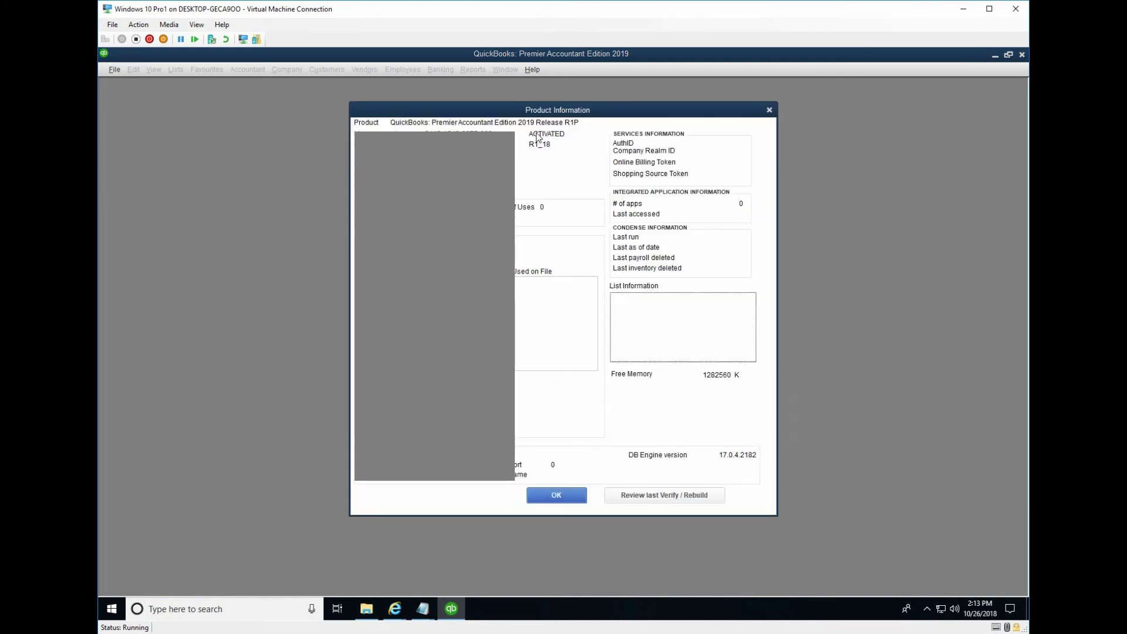
pyautogui.click(769, 110)
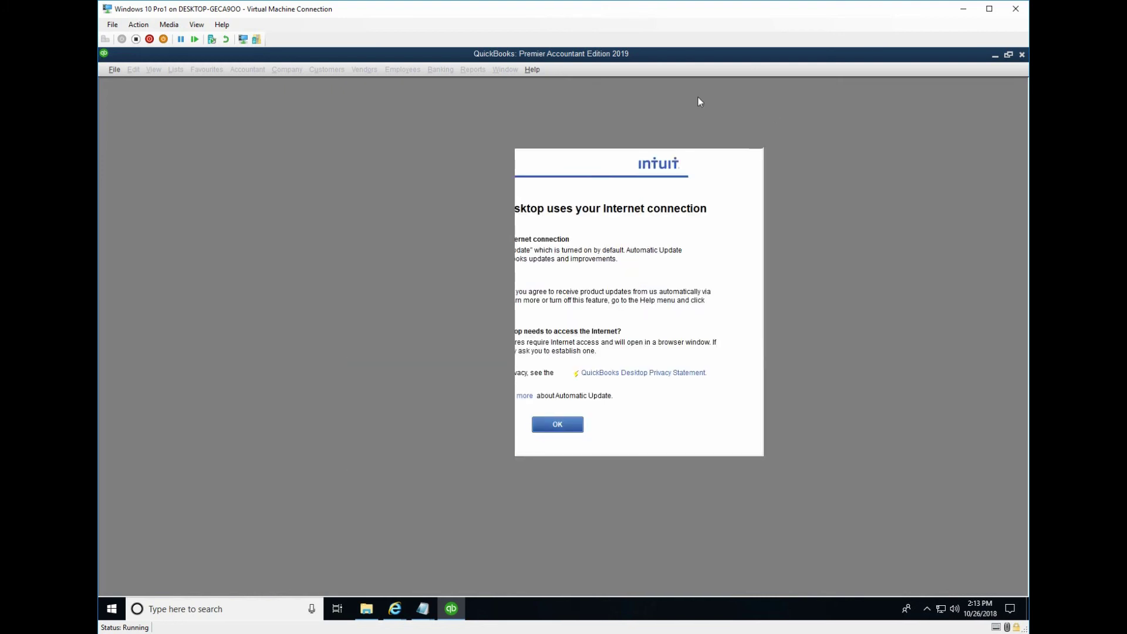
# Step: Show the About QuickBooks: Premier Accountant Edition 2019 screen, then bring back the quickbook 2019 folder
pyautogui.click(535, 71)
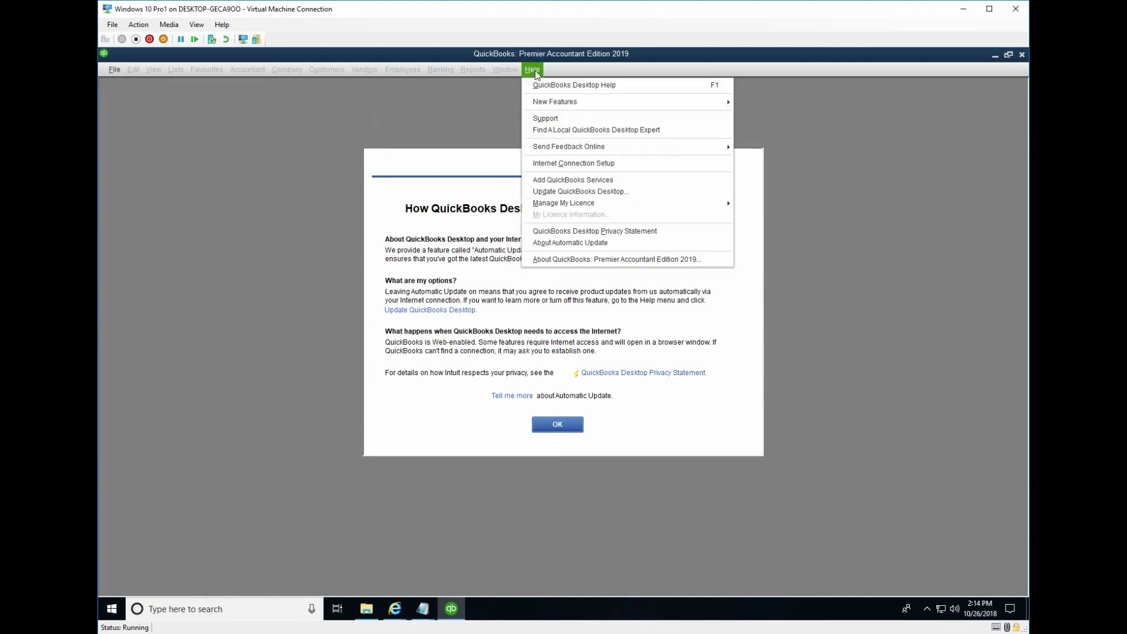
pyautogui.click(561, 259)
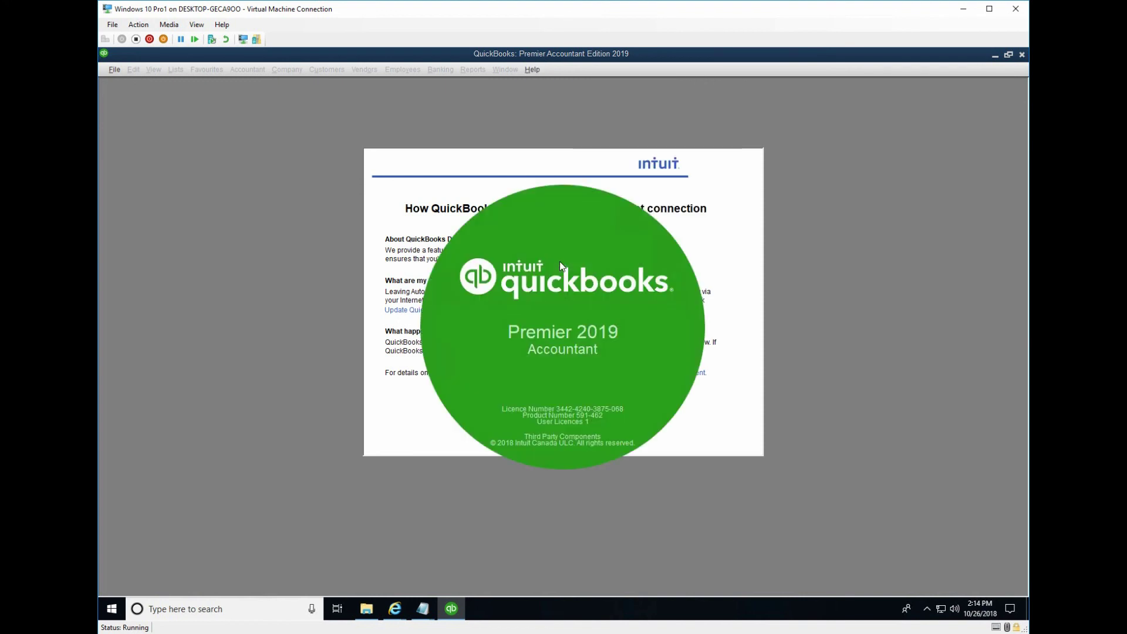
pyautogui.click(367, 609)
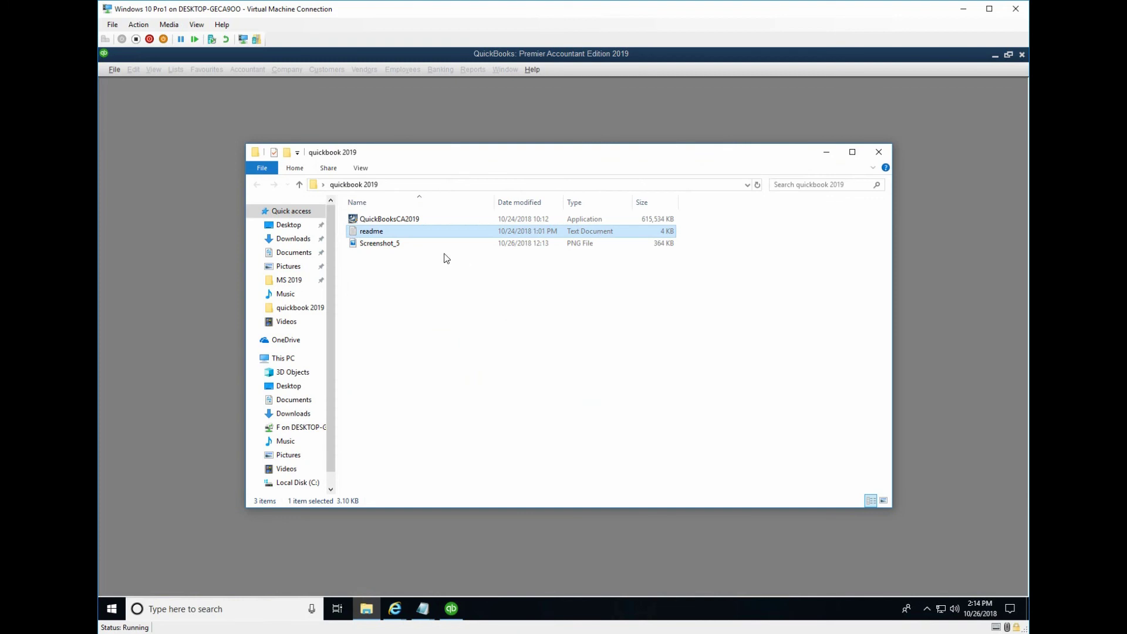
# Step: View Screenshot_5 with Ctrl, R and P circled, then return to QuickBooks' Internet connection notice
pyautogui.doubleClick(380, 248)
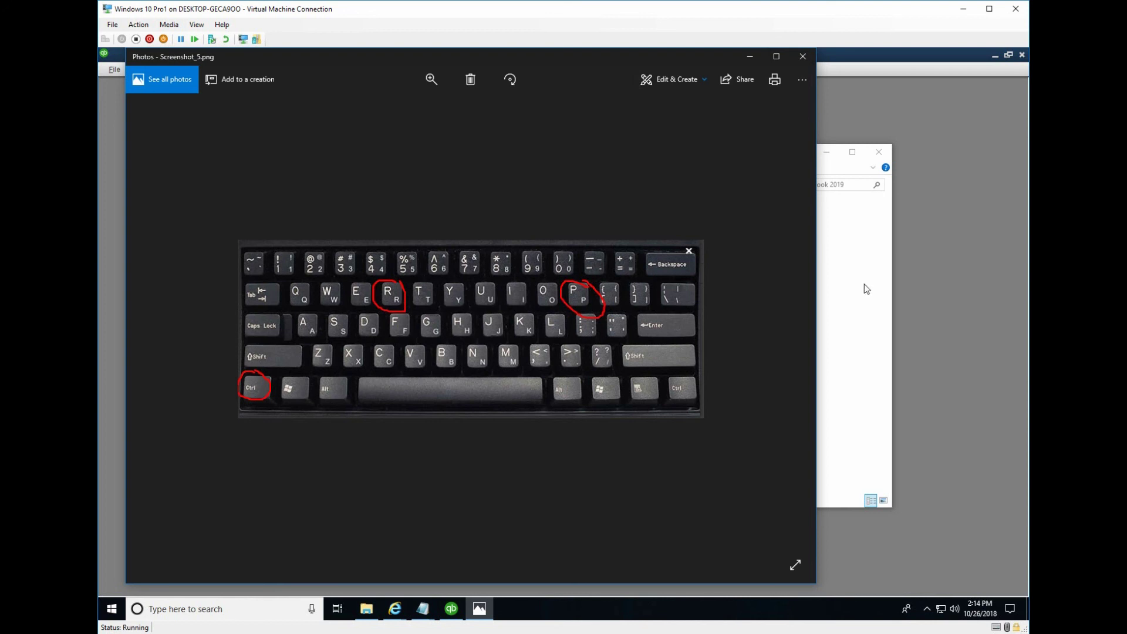
pyautogui.click(450, 609)
pyautogui.click(630, 418)
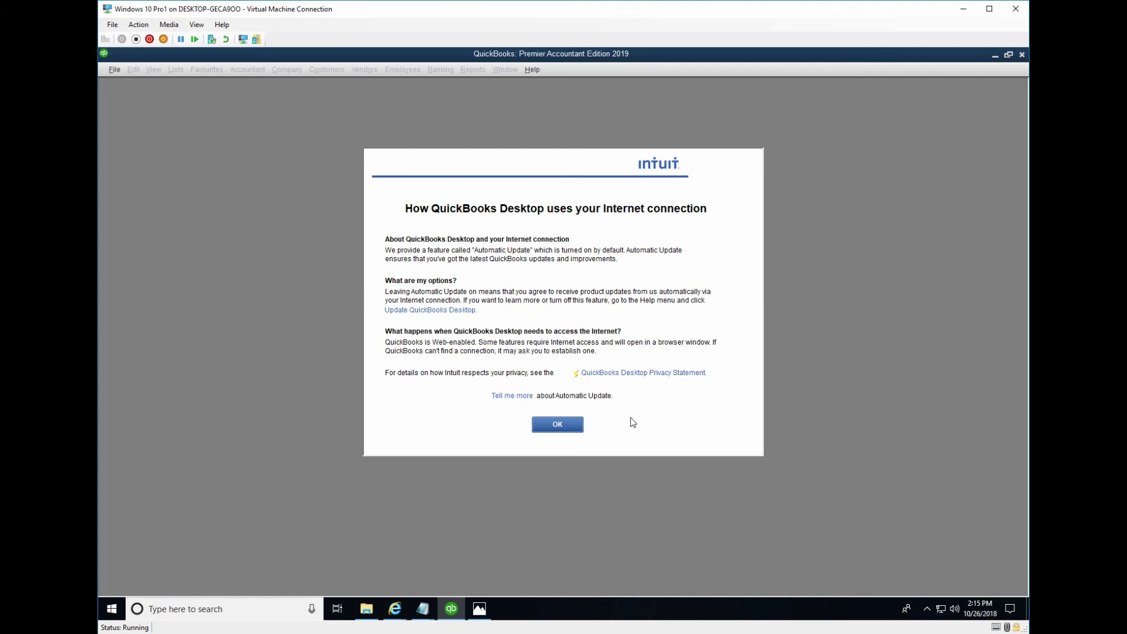
pyautogui.click(629, 415)
pyautogui.click(658, 249)
# Step: Open Help > About QuickBooks to confirm Premier 2019 Accountant with one user licence
pyautogui.click(534, 69)
pyautogui.click(573, 259)
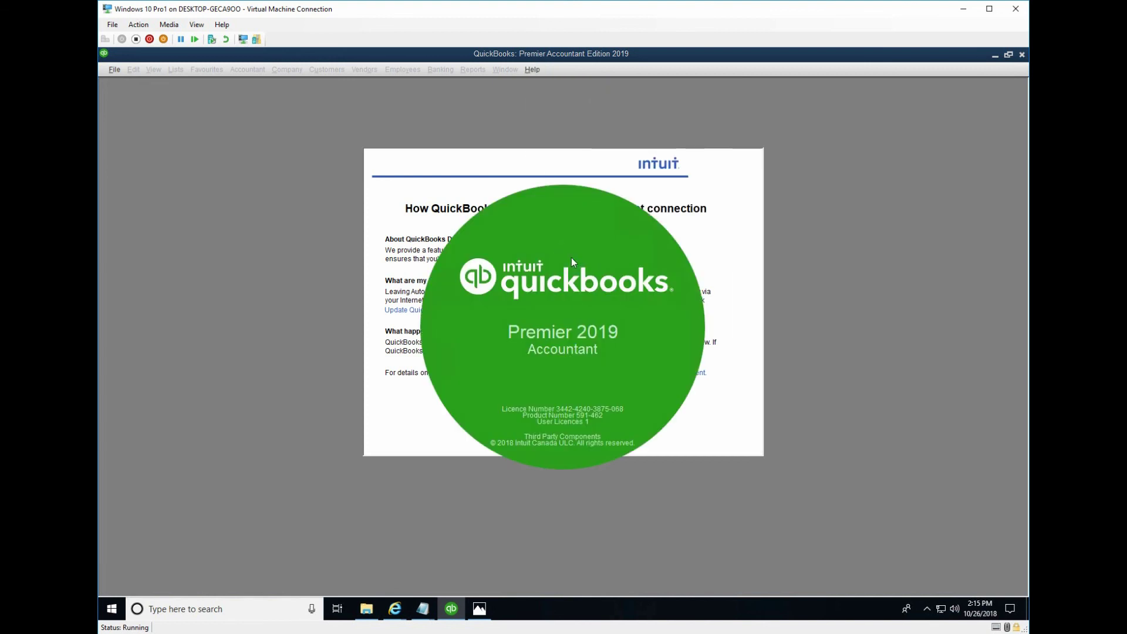
# Step: Dismiss the About screen to bring up the Activate QuickBooks Desktop Now validation-code window
pyautogui.click(572, 262)
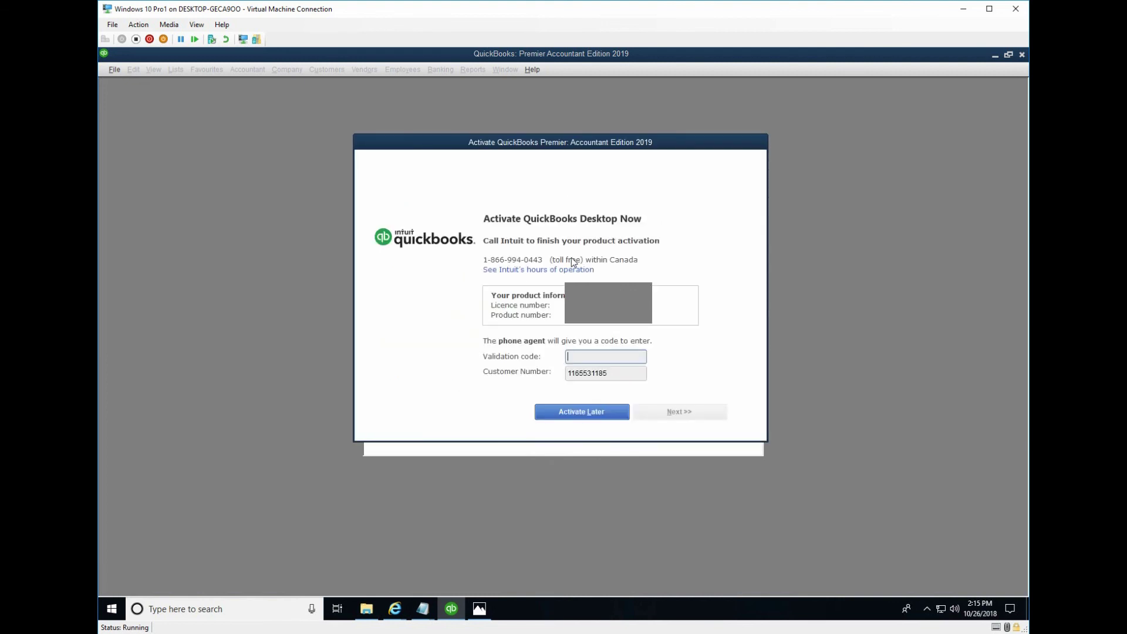